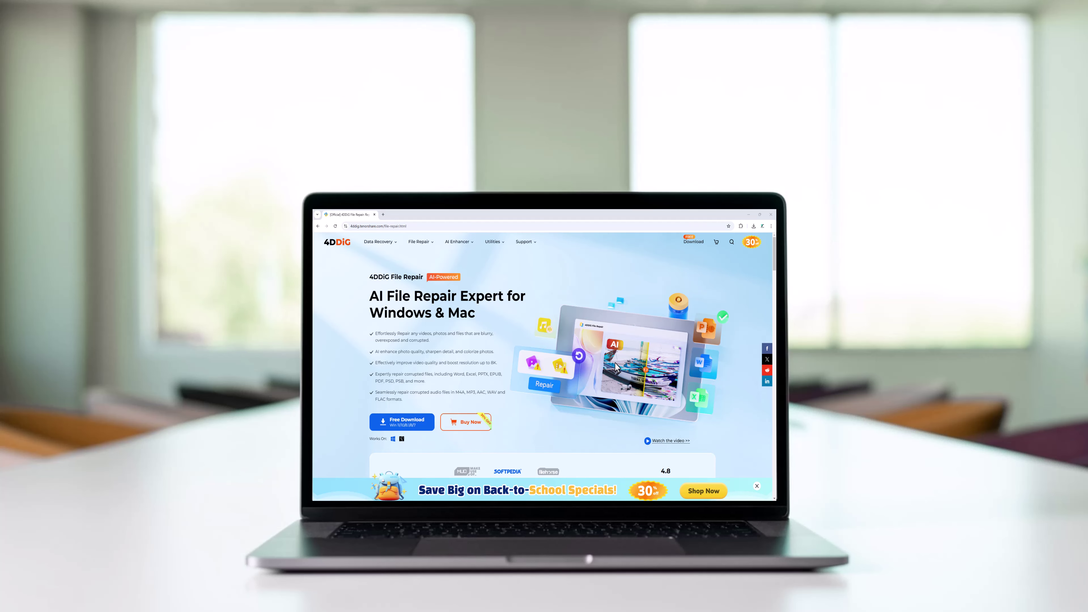
Step: Scroll down the product page and view the blurry and old photos repair examples
scroll(614, 362, down, 5)
scroll(615, 366, down, 3)
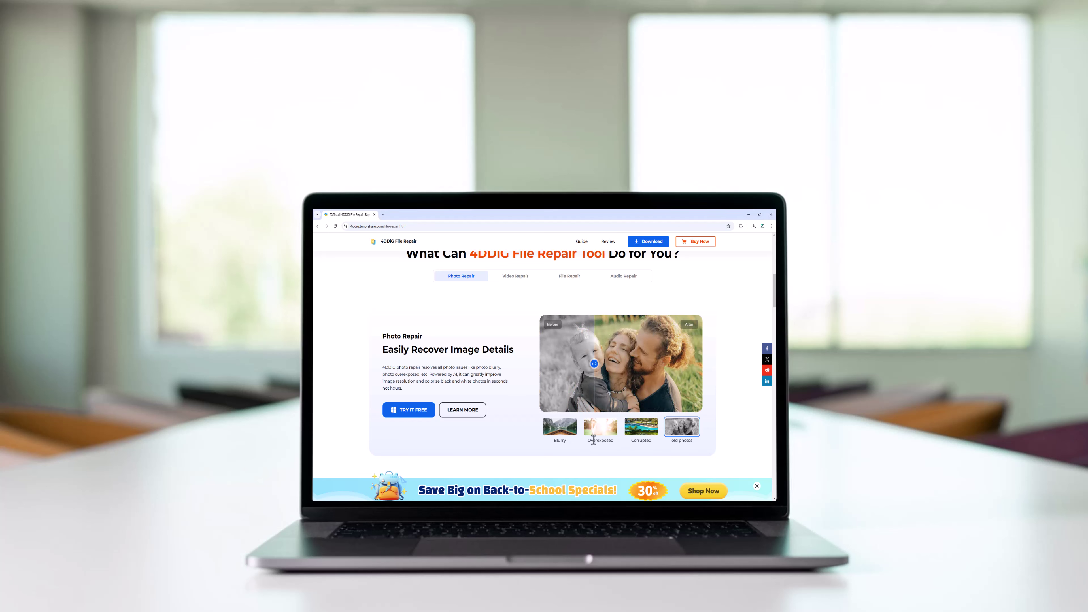
click(566, 433)
click(686, 428)
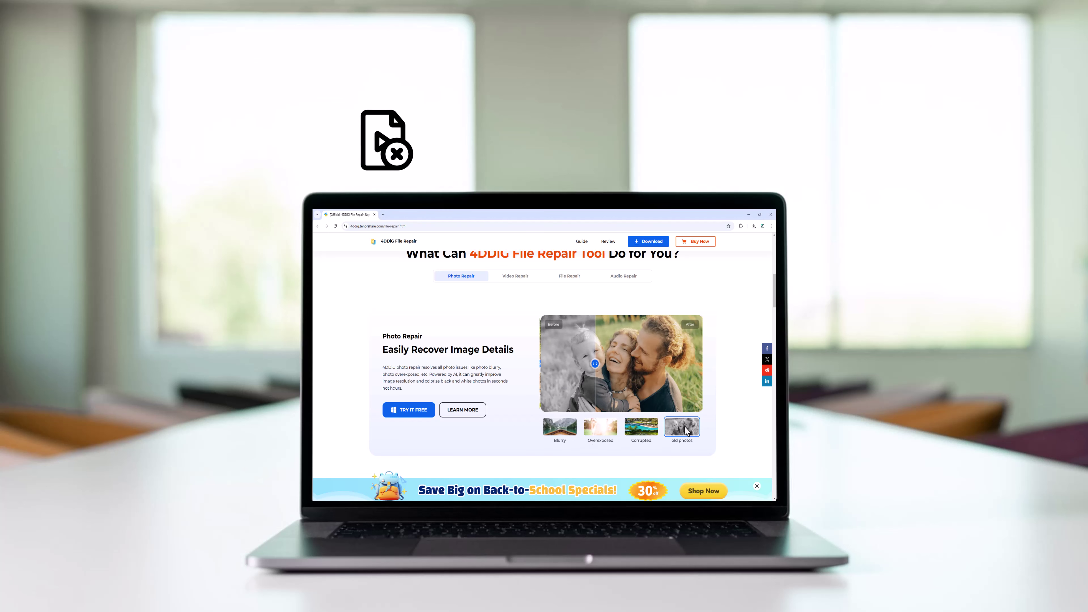
scroll(685, 429, down, 10)
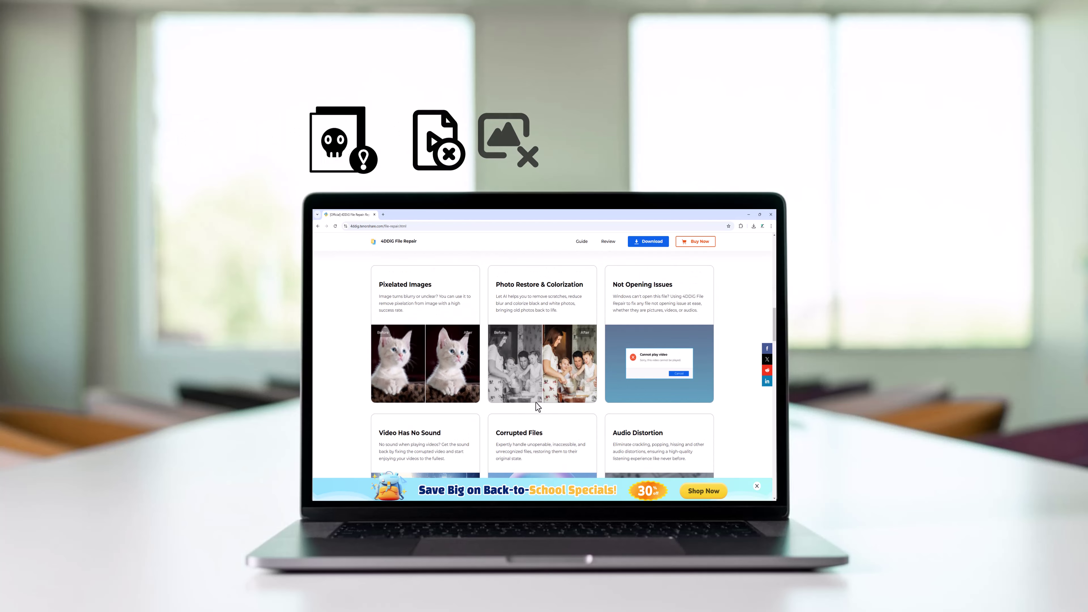
scroll(359, 382, down, 4)
Step: Scroll to the feature list, highlight its five bullet points, then clear the selection
scroll(360, 382, up, 2)
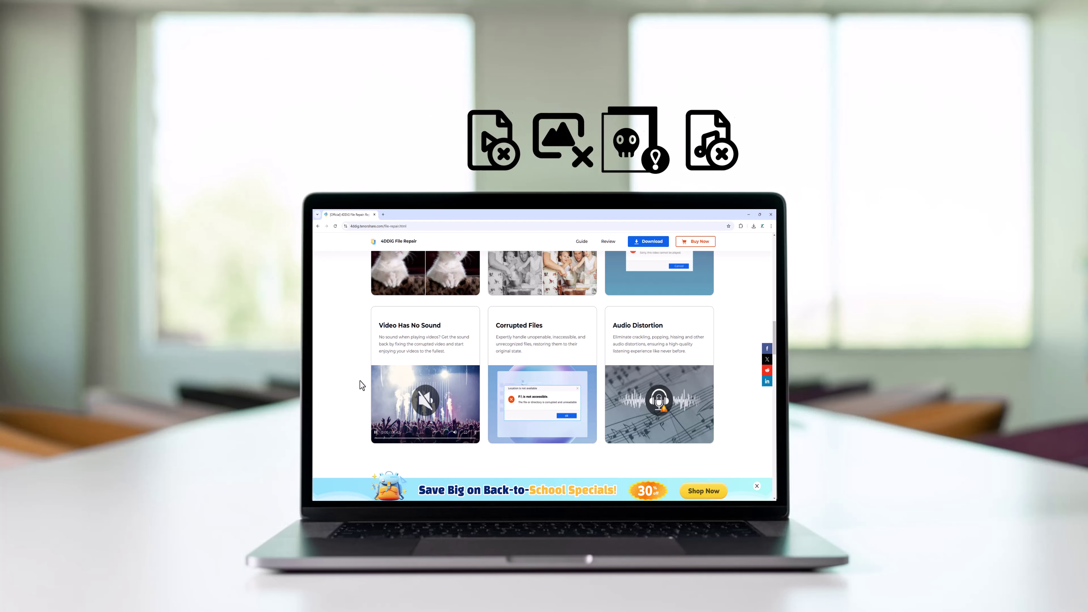
scroll(360, 381, down, 10)
scroll(360, 392, down, 4)
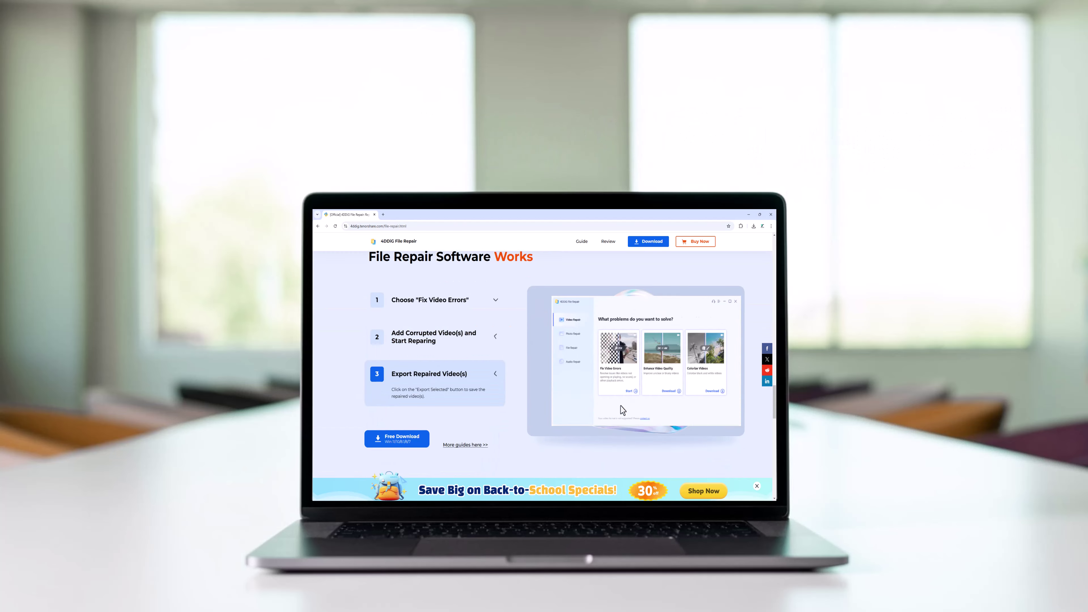
scroll(360, 392, down, 10)
scroll(545, 355, up, 20)
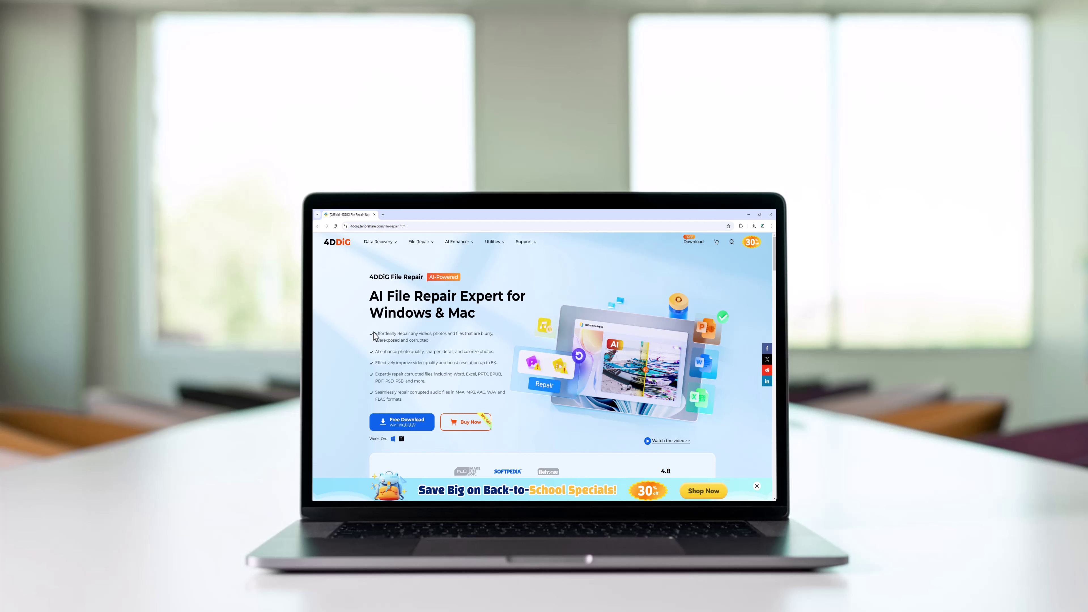
drag(374, 333, 442, 401)
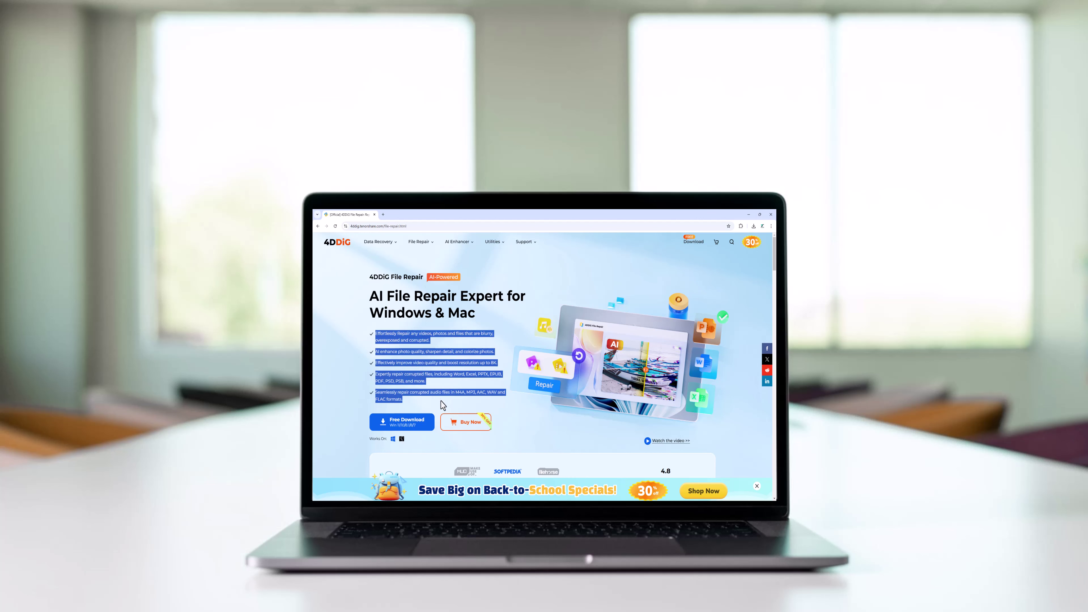
click(442, 405)
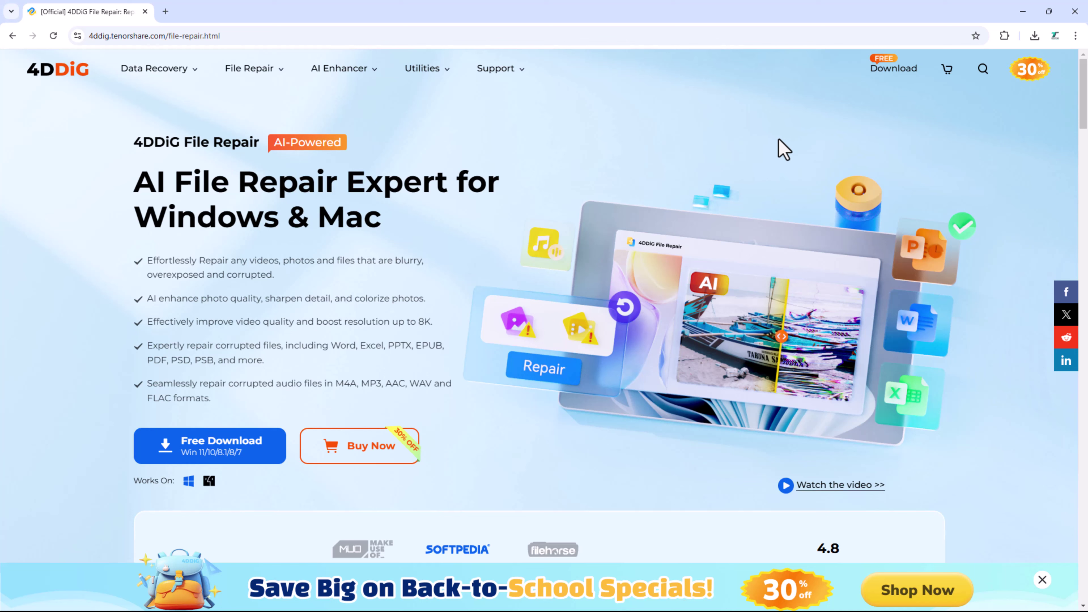
mouse_move(1086, 101)
mouse_down()
mouse_move(1086, 559)
mouse_move(1086, 91)
mouse_up()
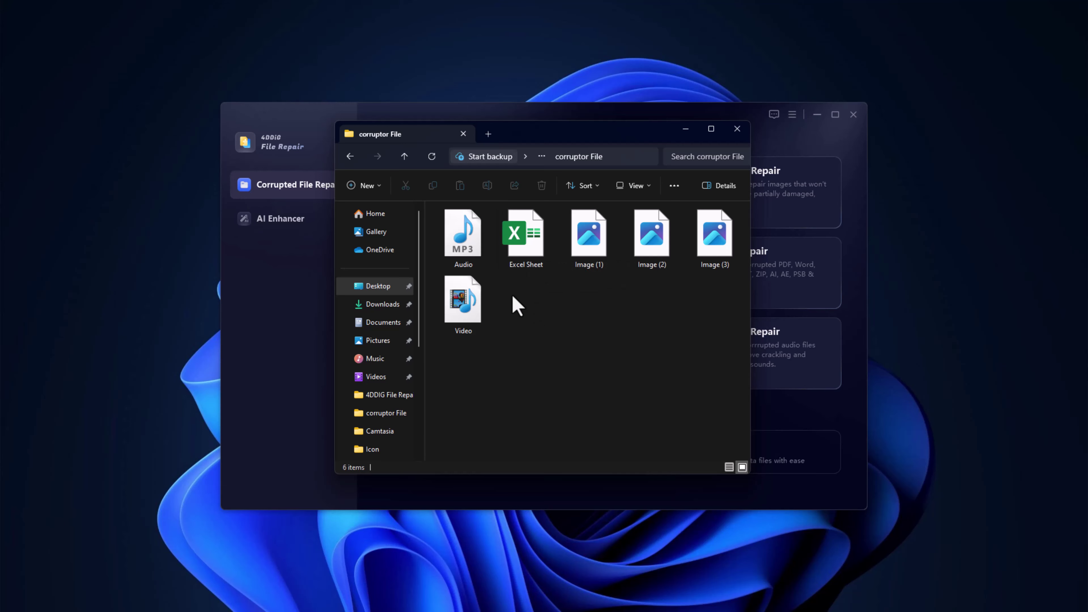
double_click(520, 233)
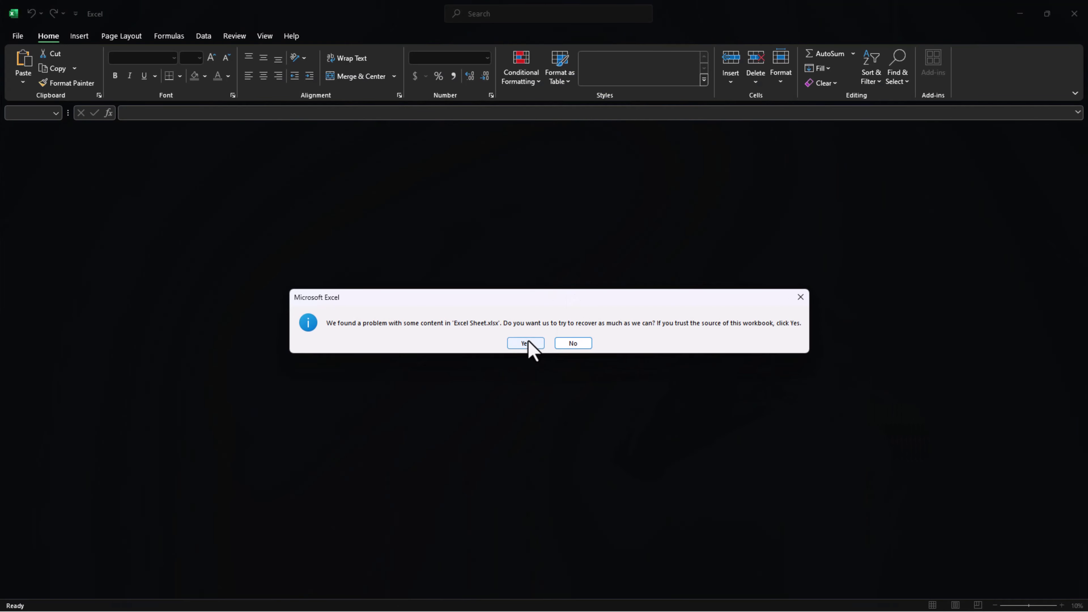
click(573, 343)
click(1074, 13)
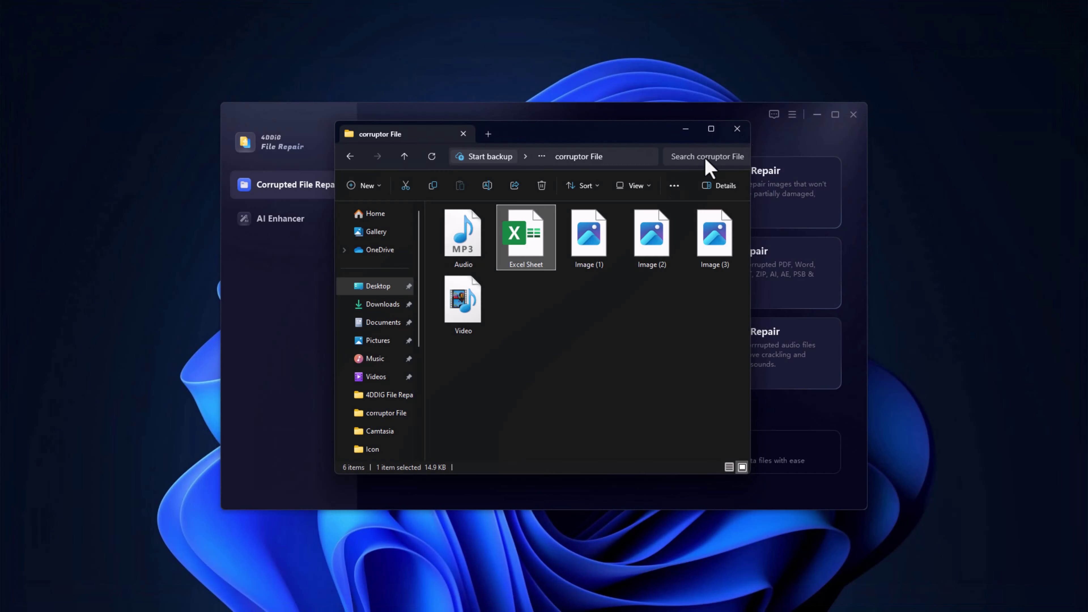
click(592, 250)
double_click(593, 250)
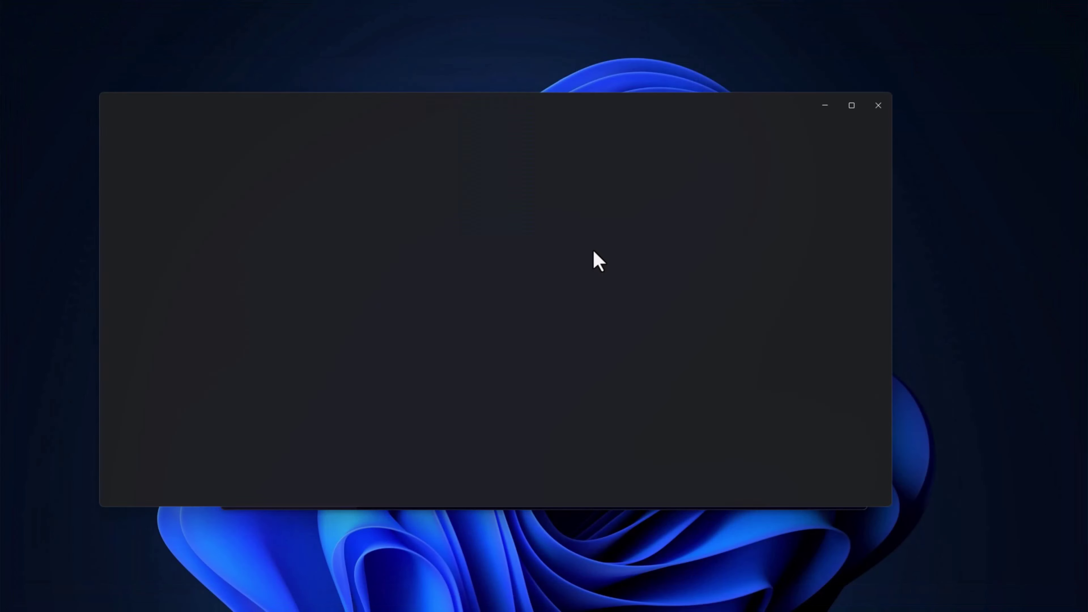
click(886, 102)
double_click(655, 236)
click(886, 101)
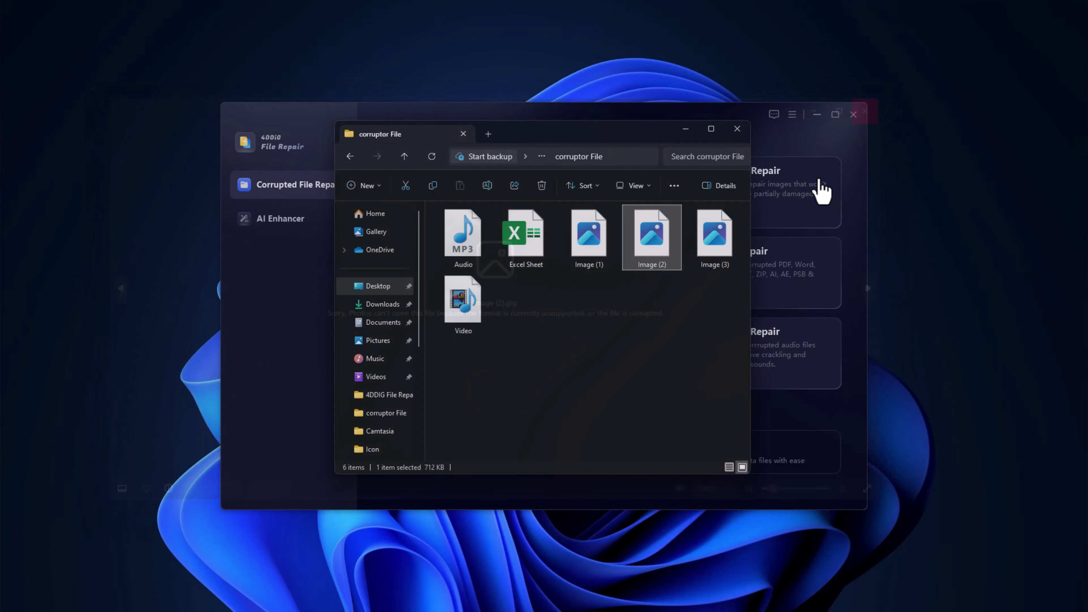
double_click(711, 234)
click(887, 104)
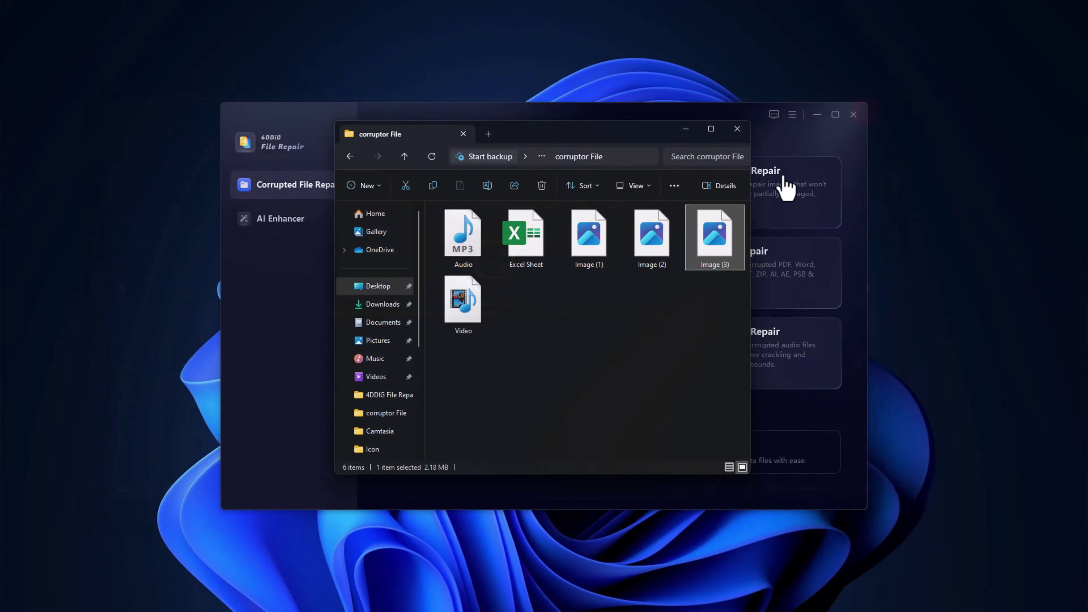
double_click(467, 304)
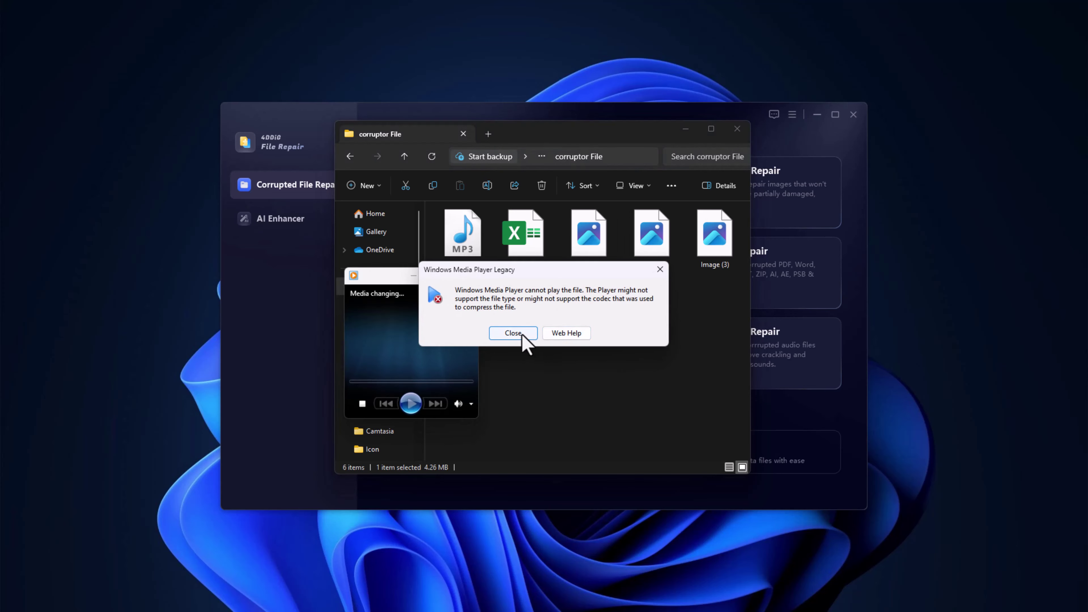
click(513, 333)
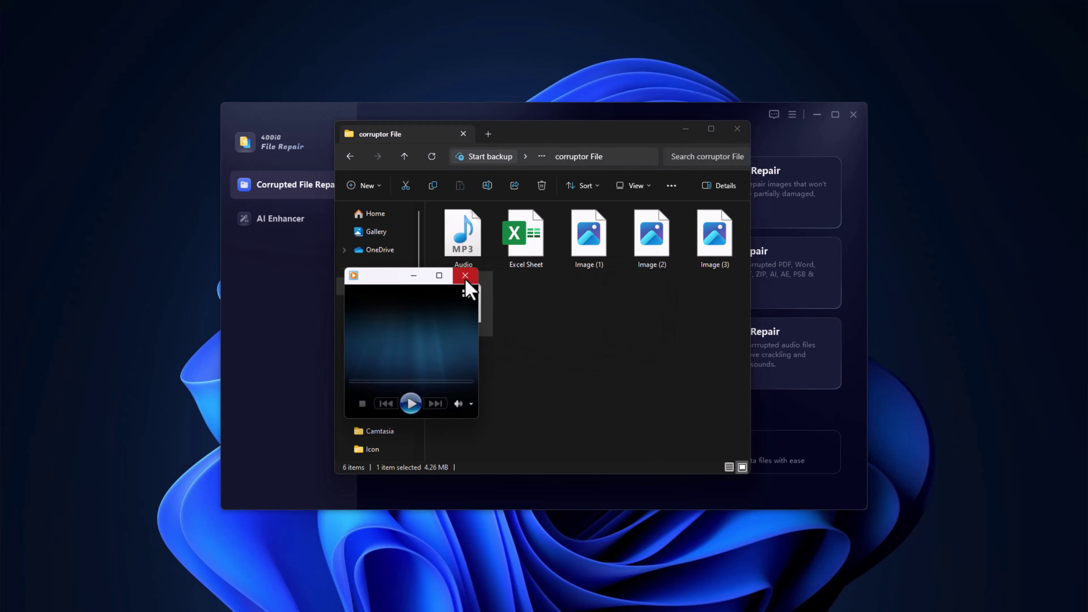
click(465, 276)
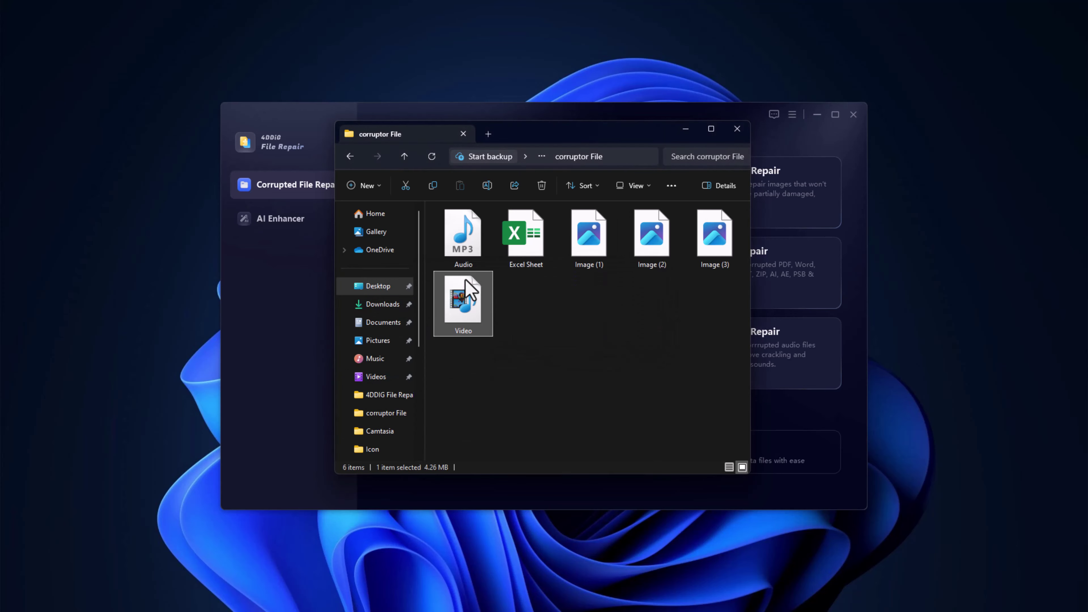
Step: Close the folder window, load Video.mp4 into Video Repair, and repair it
click(736, 129)
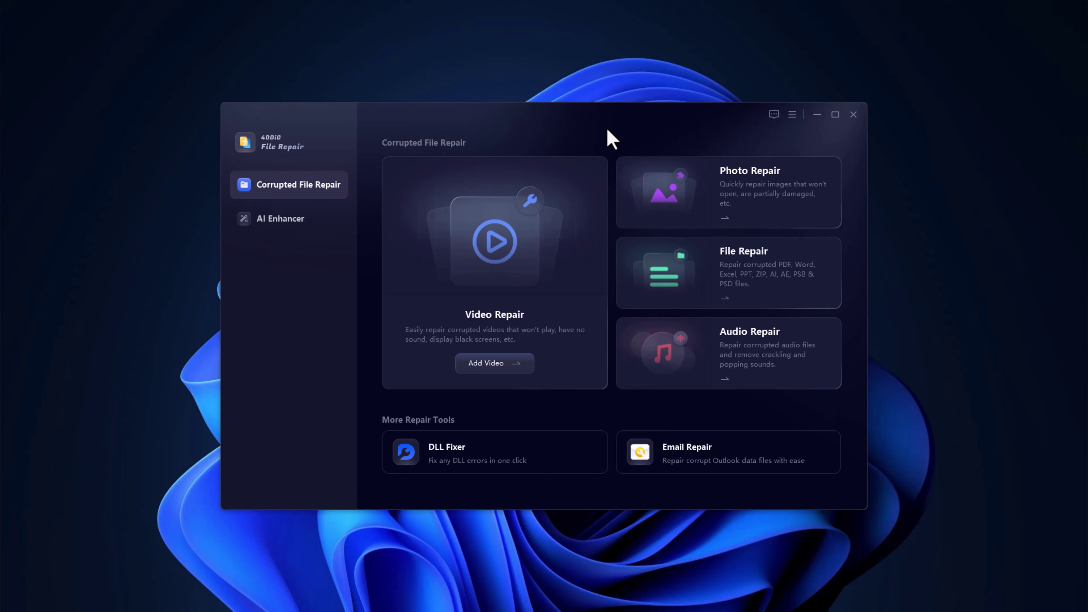
click(505, 253)
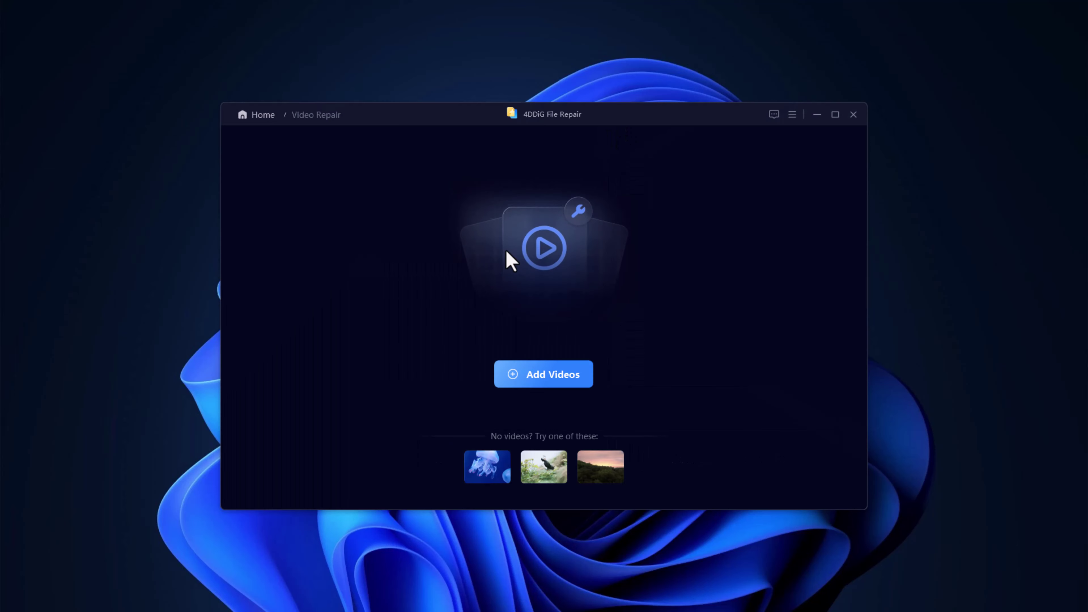
click(553, 385)
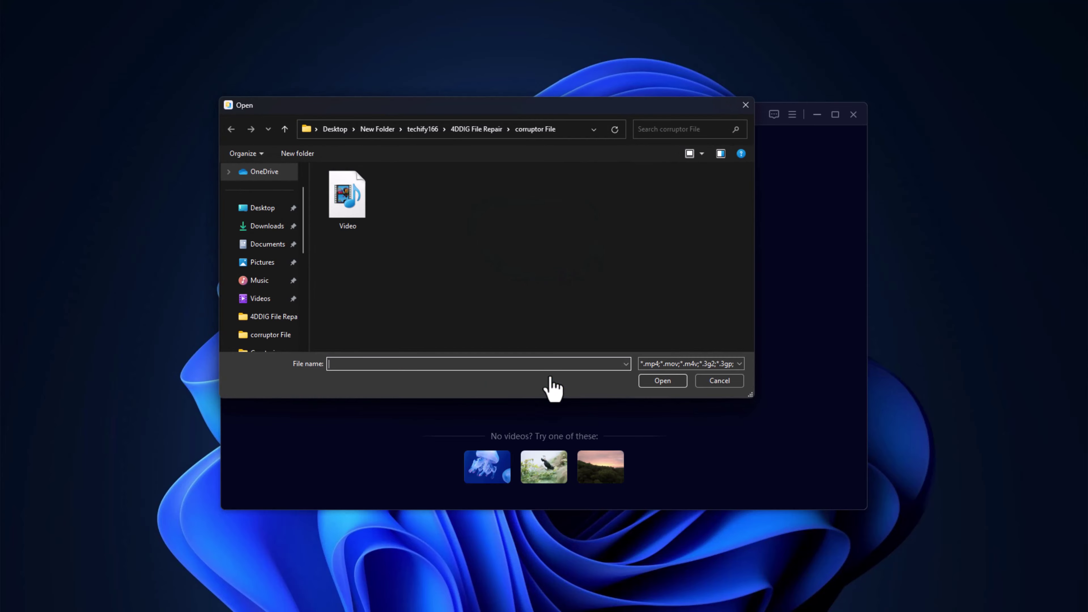
click(342, 209)
click(668, 383)
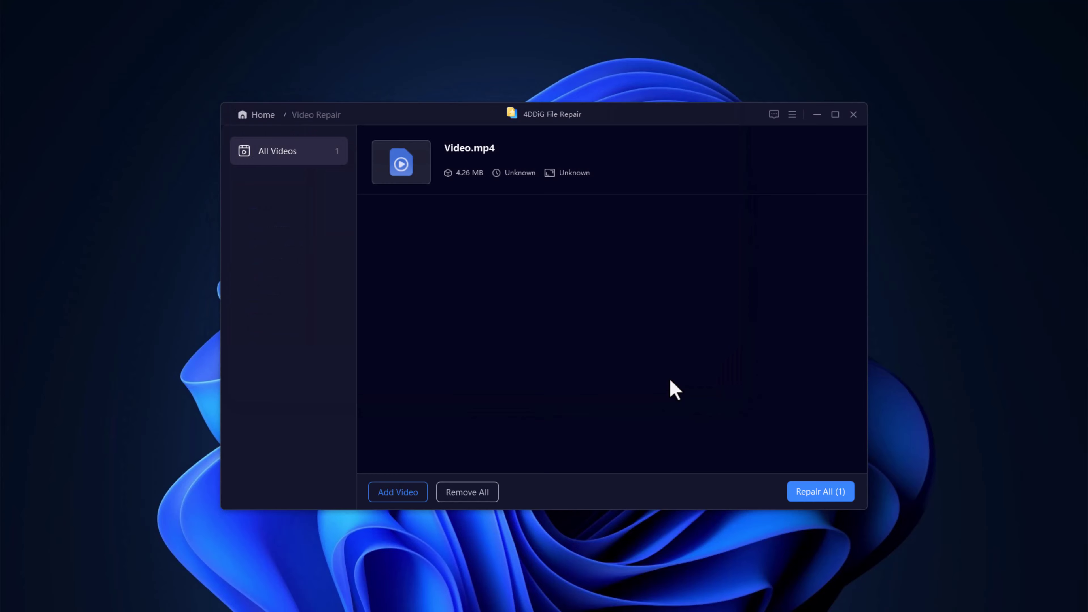
click(400, 493)
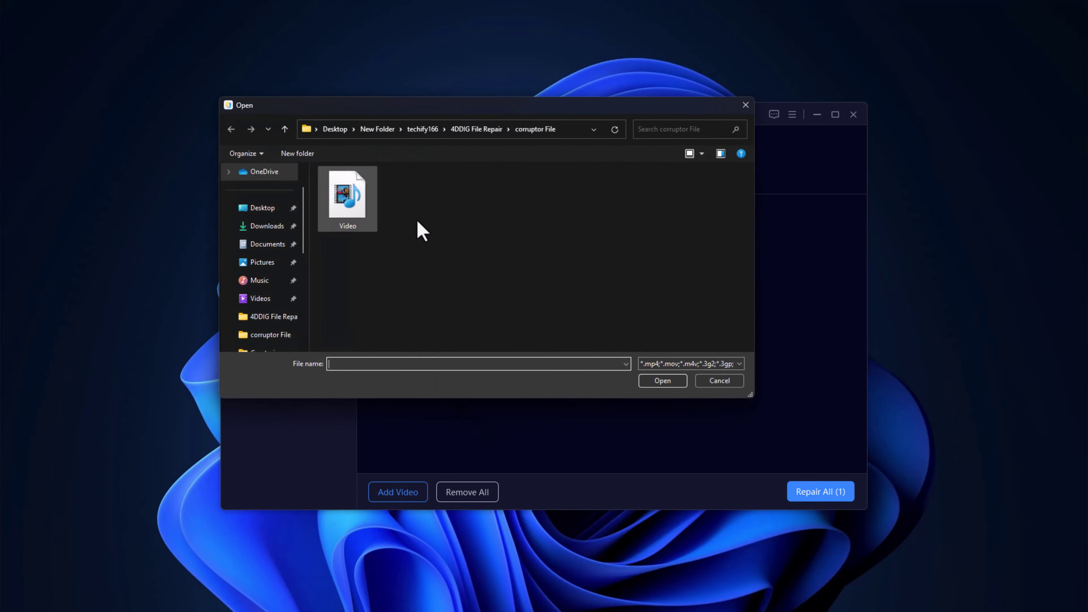
click(728, 382)
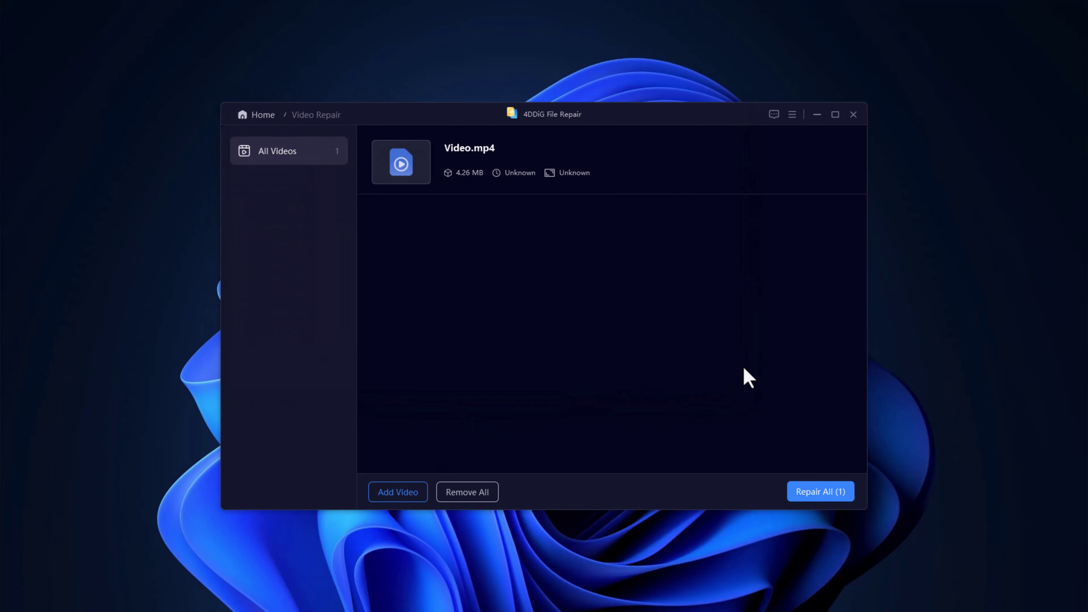
click(817, 168)
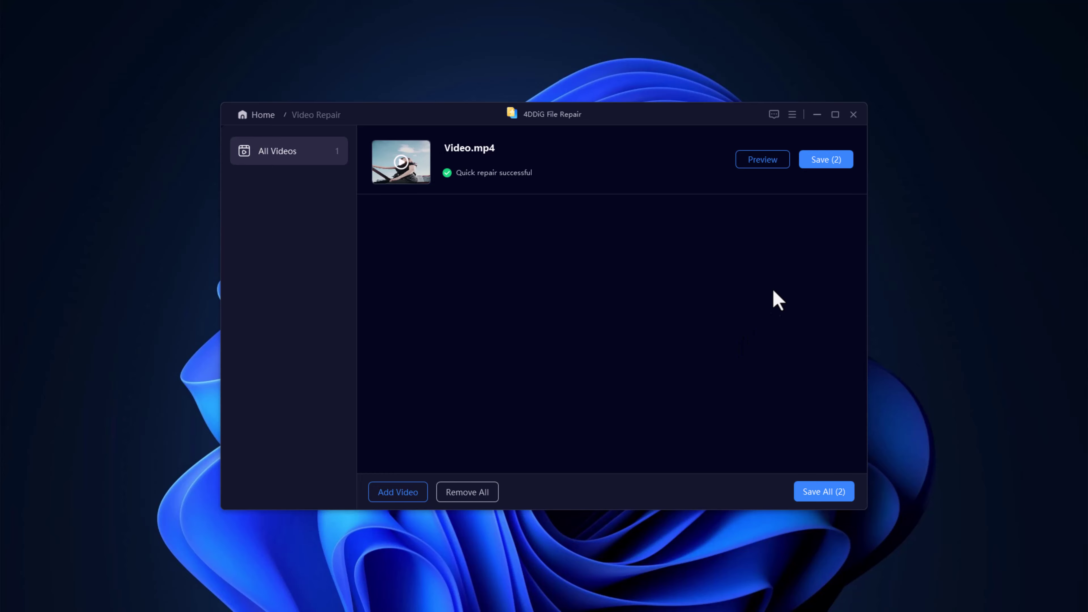
Step: Preview the repaired Video.mp4 and play back Video_1.mp4
click(767, 159)
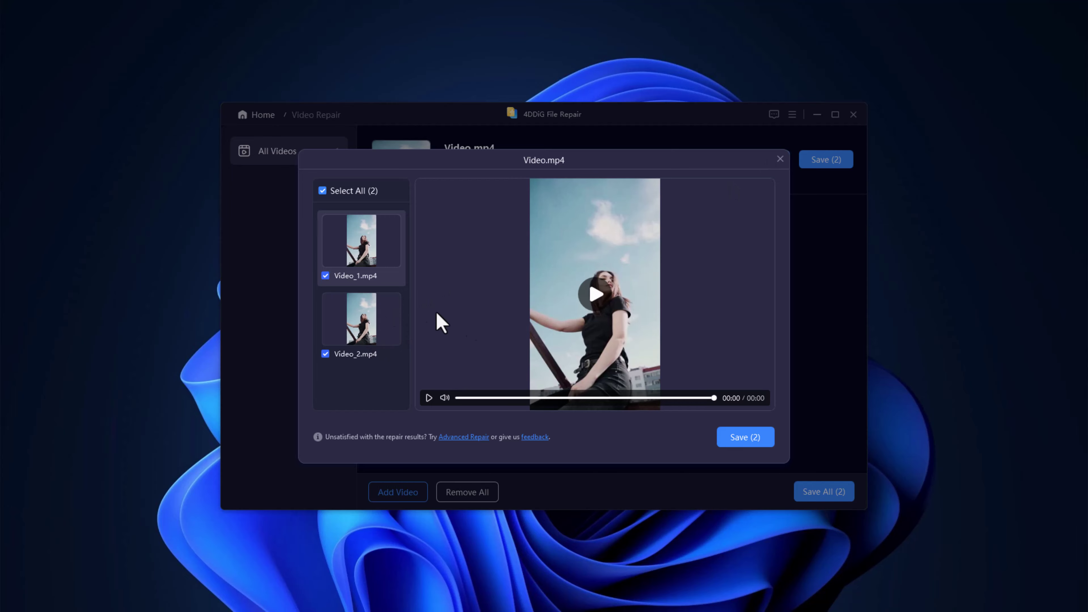
click(596, 295)
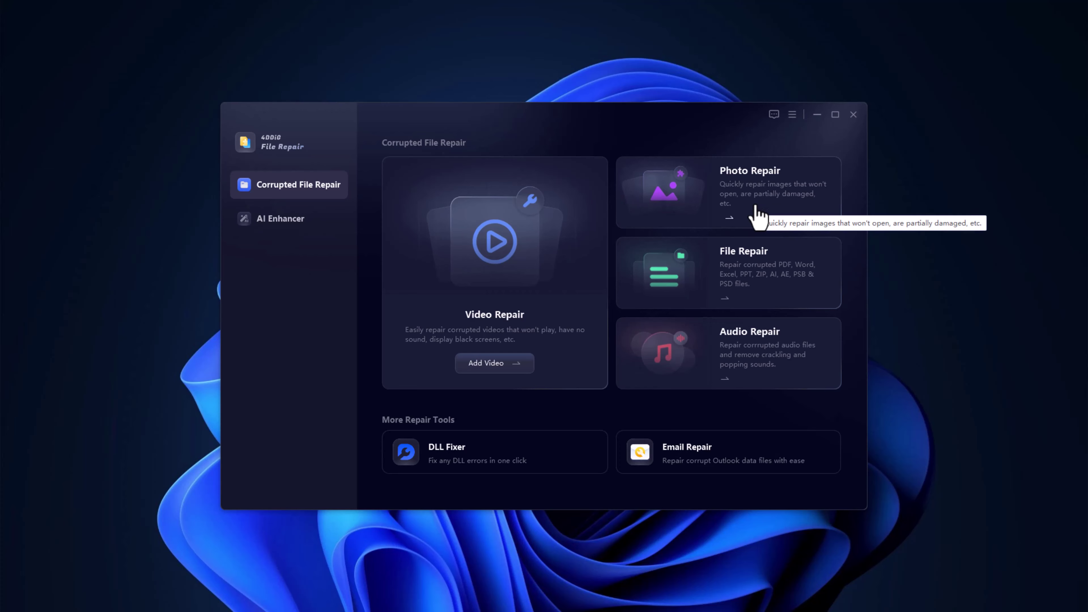
Step: Open Photo Repair and select Image (1), Image (2) and Image (3) from corruptor File
click(730, 202)
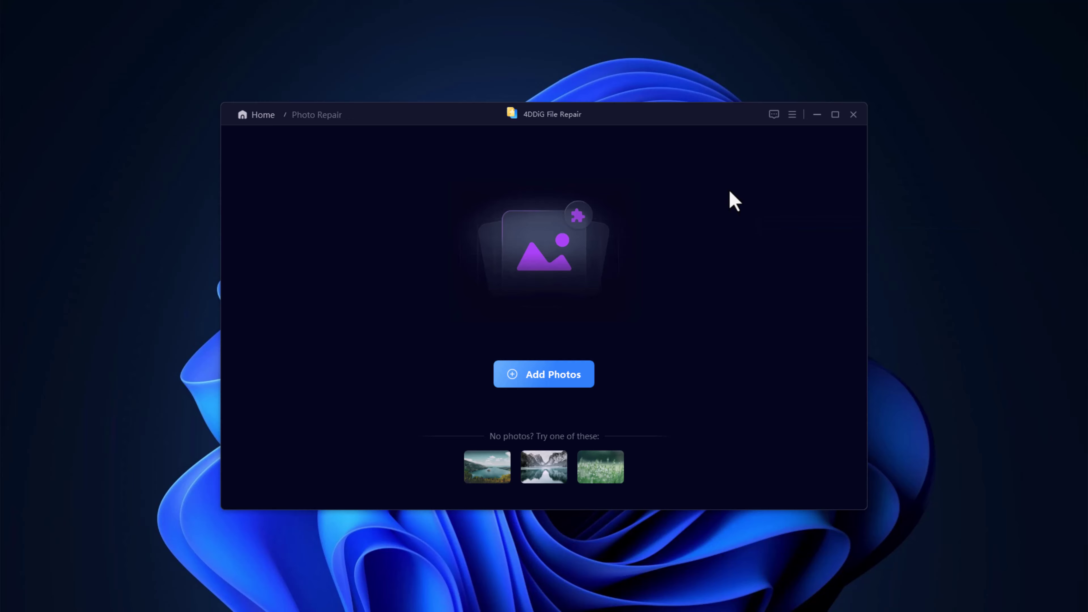
click(604, 400)
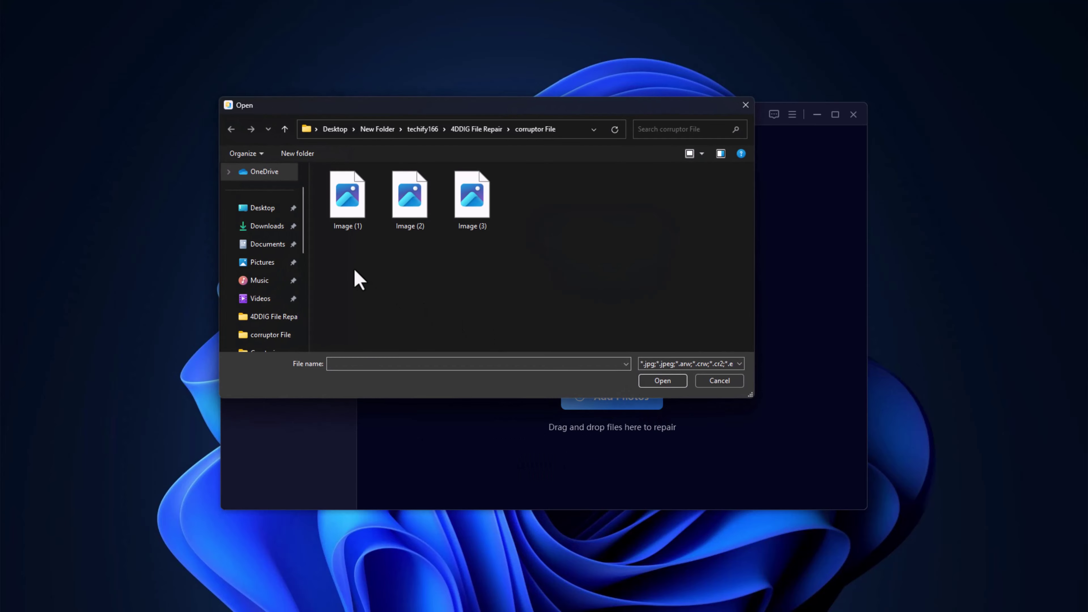
drag(354, 267, 531, 200)
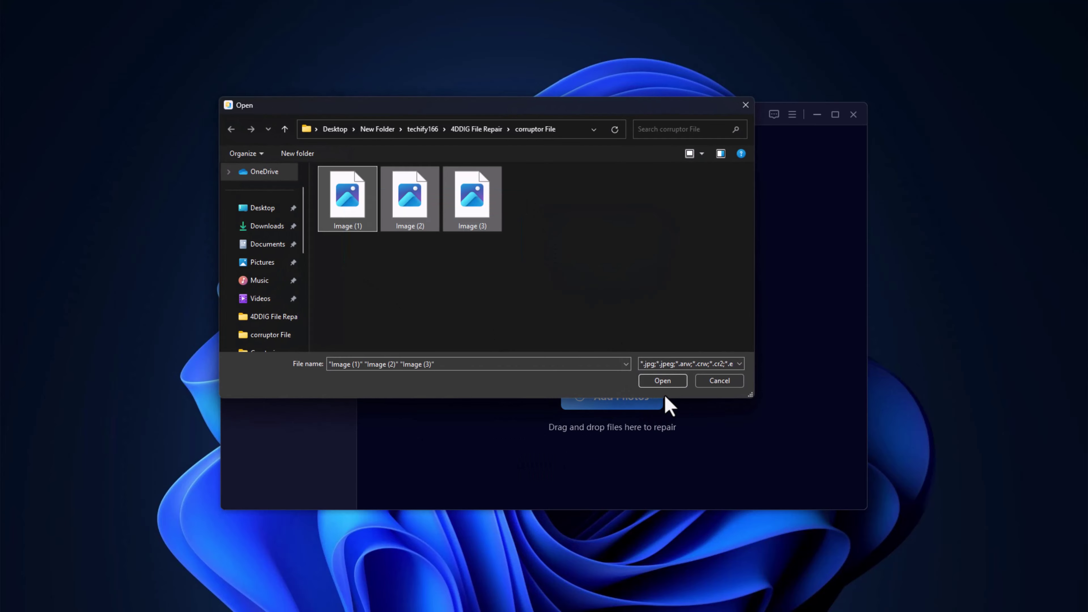
Step: Add the three photos, repair them all, and preview the repaired Image (3).jpg
click(671, 379)
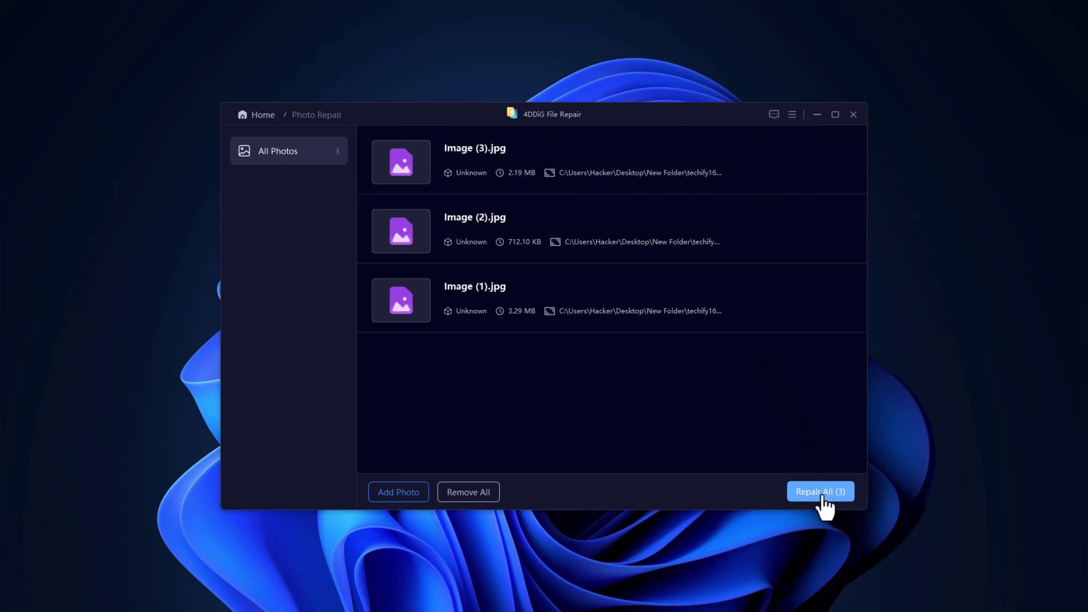
click(822, 496)
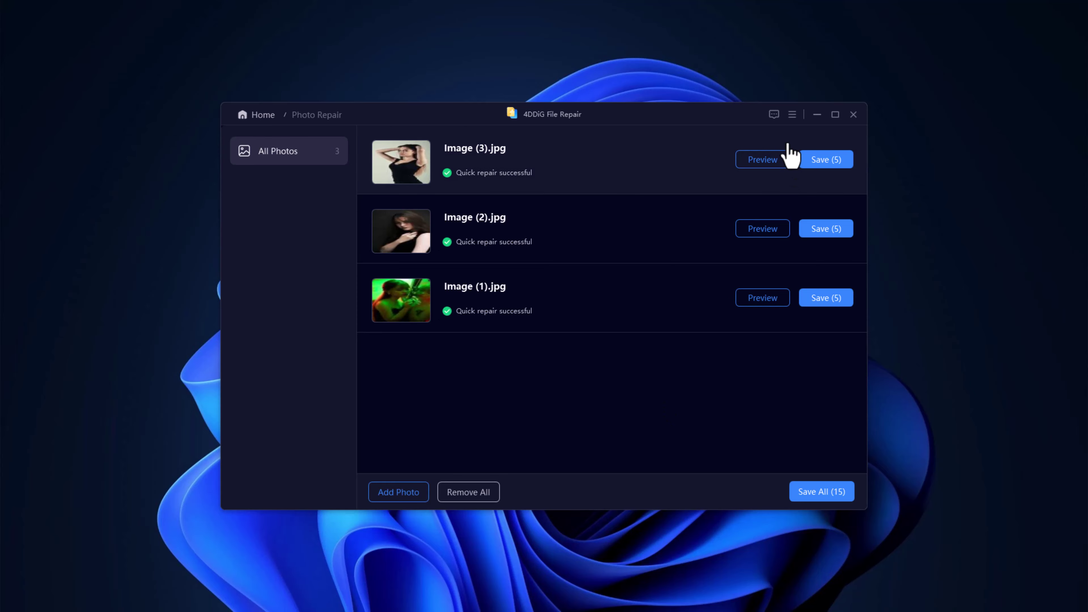
click(771, 161)
scroll(388, 318, down, 5)
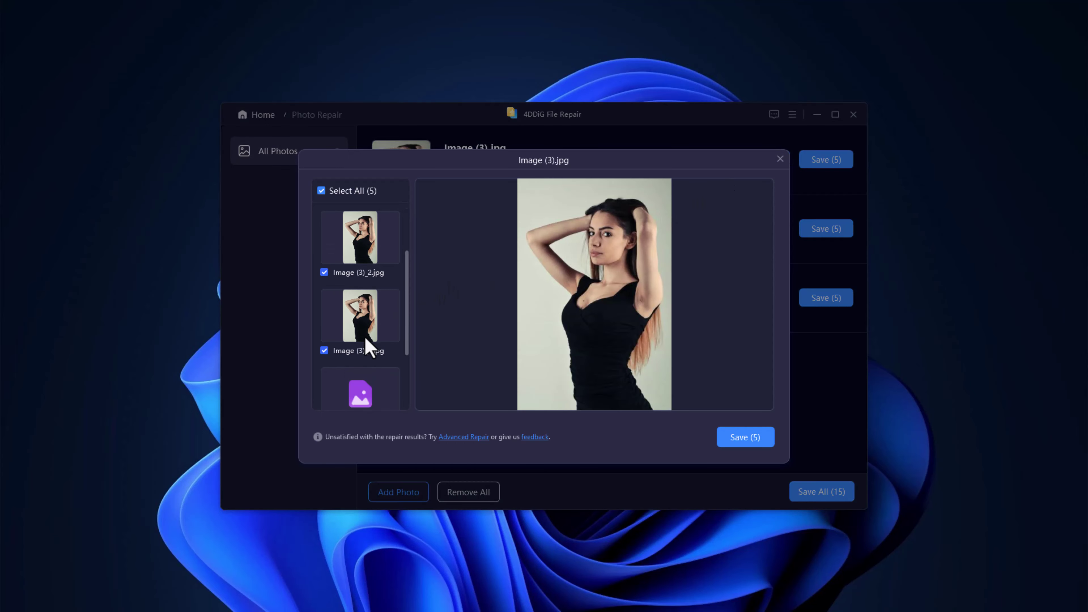
click(780, 159)
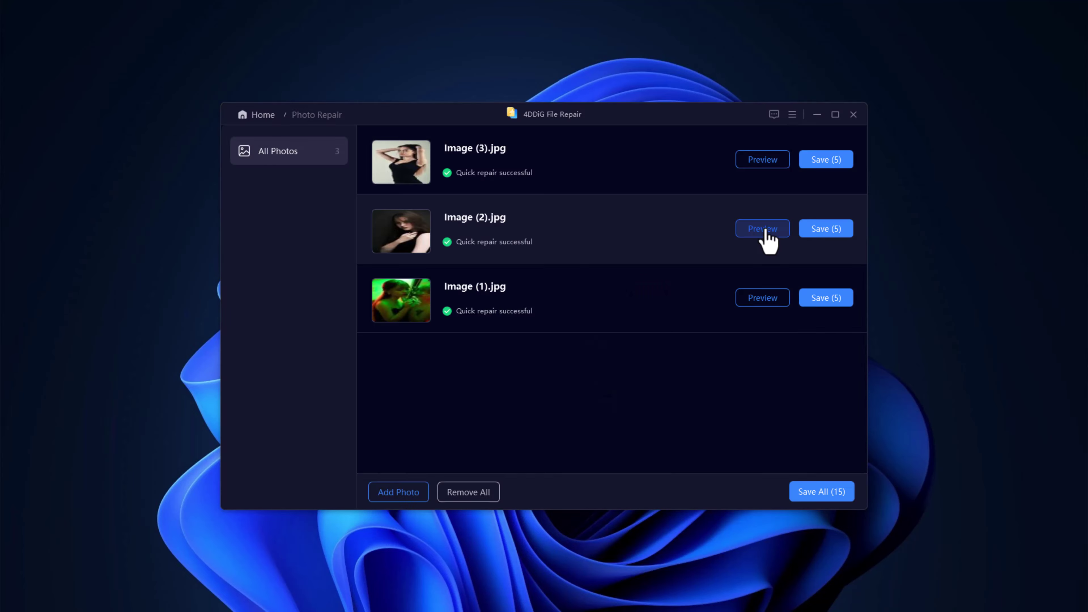
Step: Preview the repaired Image (2).jpg and Image (1).jpg, then head back to Home
click(766, 229)
scroll(369, 356, down, 5)
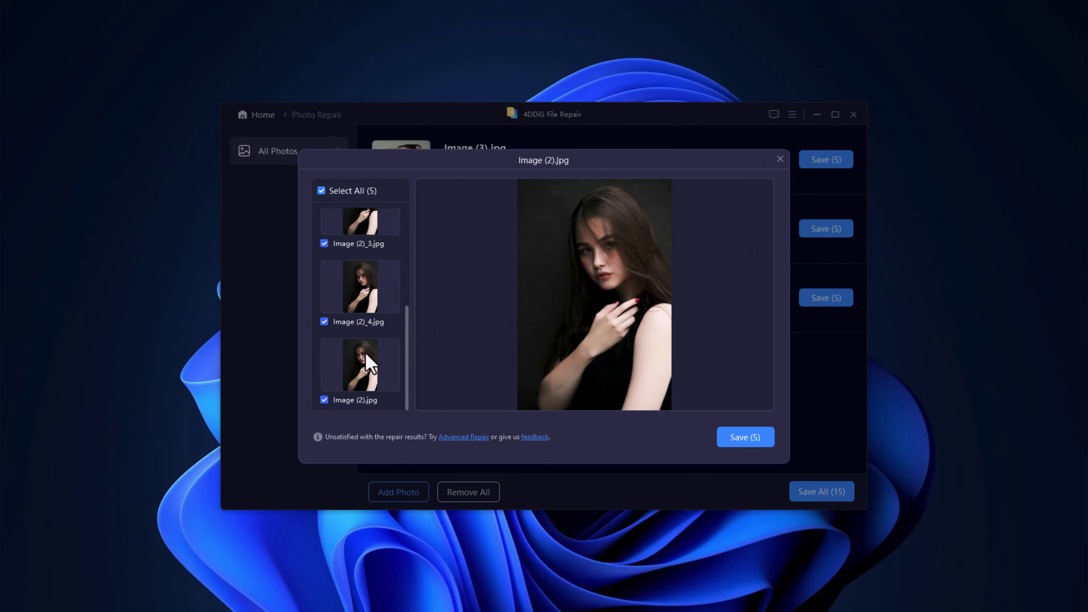
click(780, 159)
click(766, 298)
scroll(379, 309, down, 3)
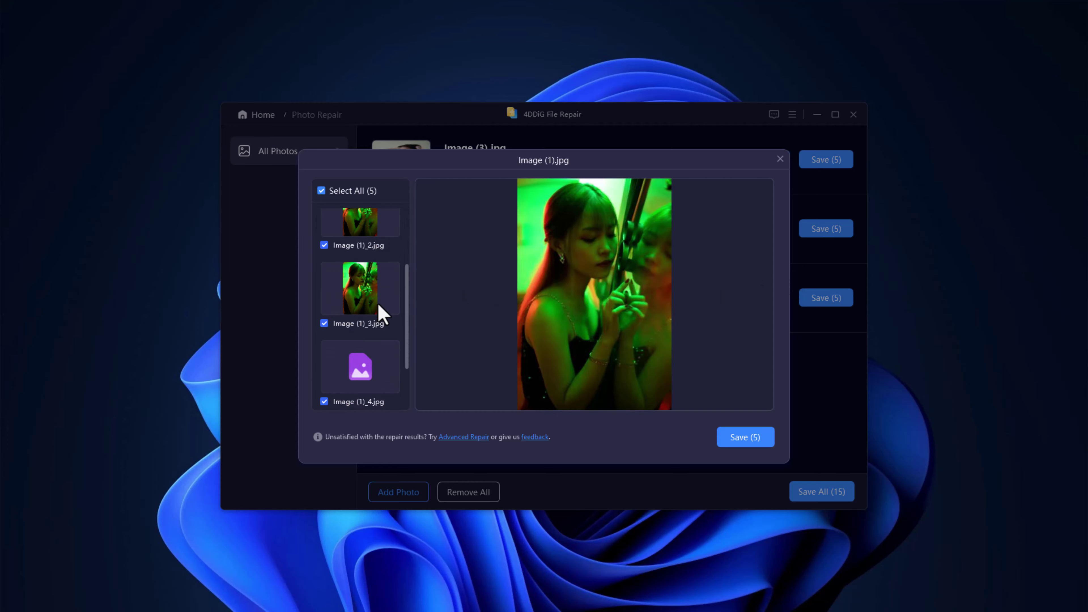
scroll(377, 353, up, 3)
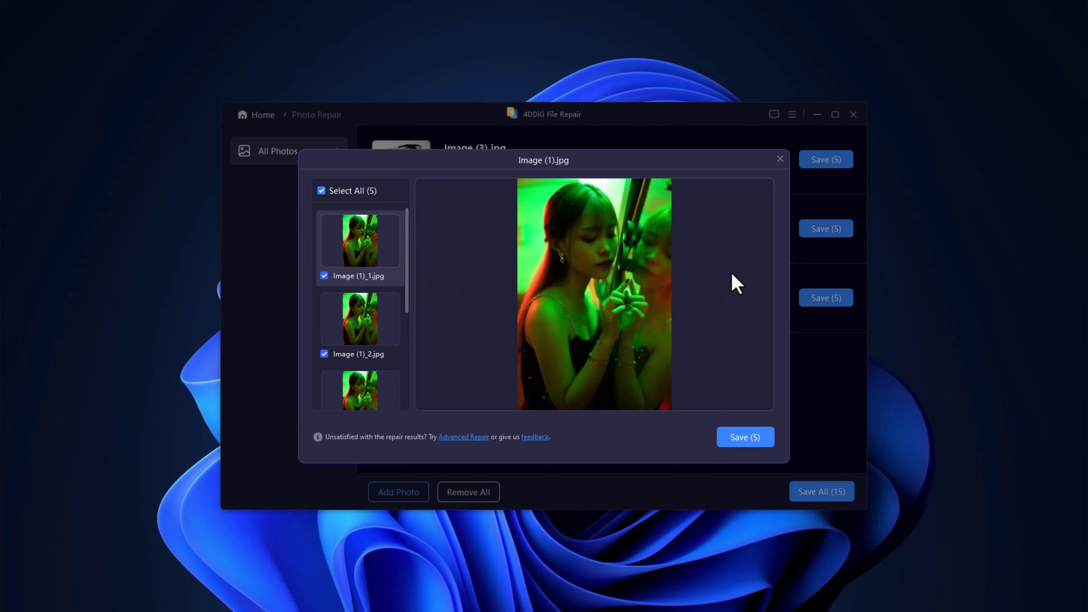
key(Escape)
click(258, 115)
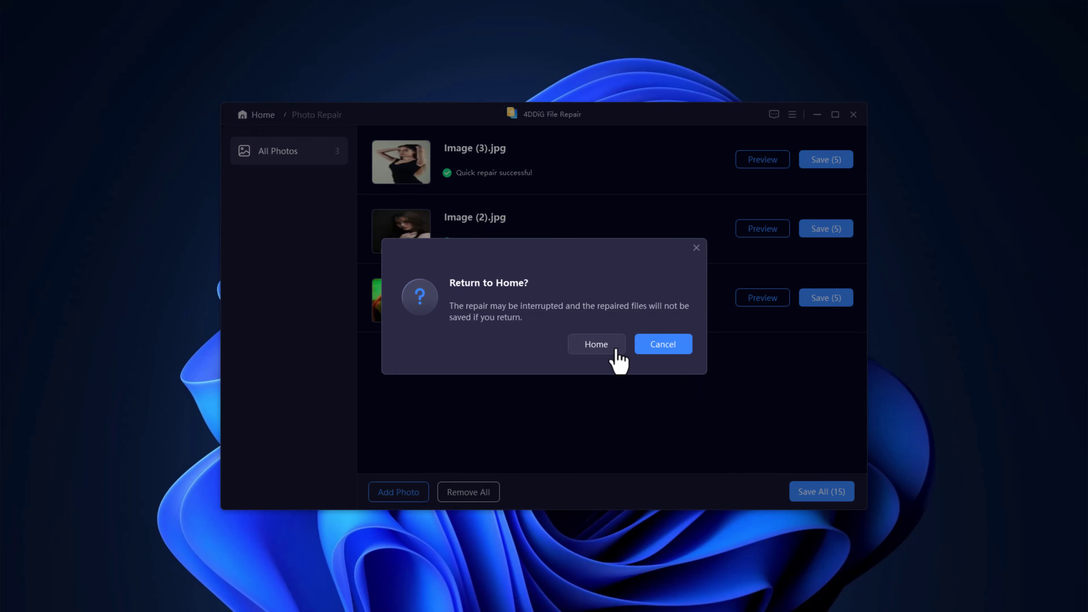
Step: Confirm returning home, then add Excel Sheet.xlsx to File Repair and repair it
click(597, 344)
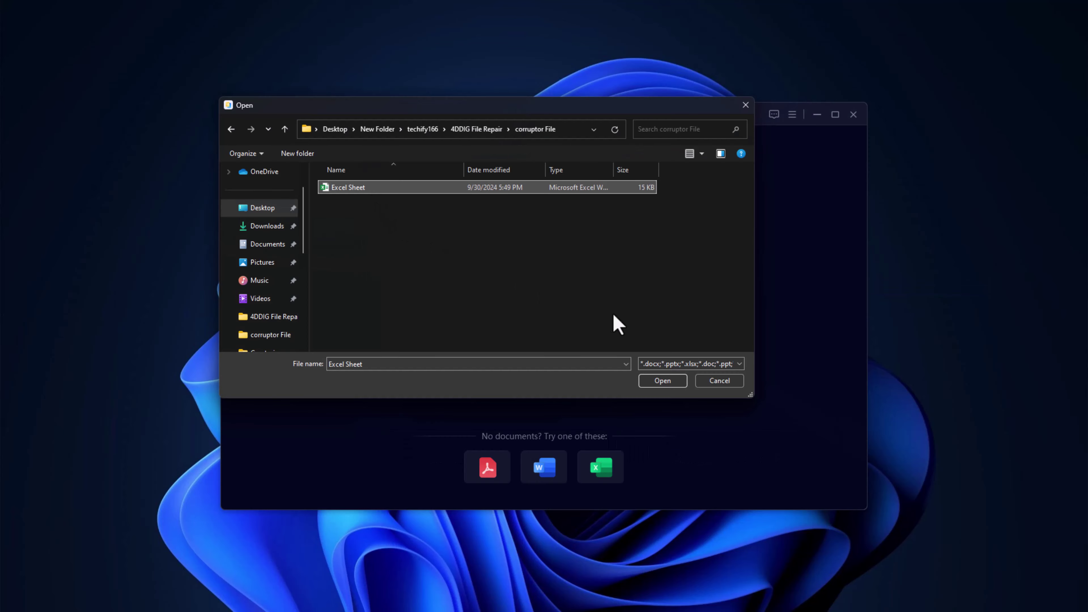
click(668, 381)
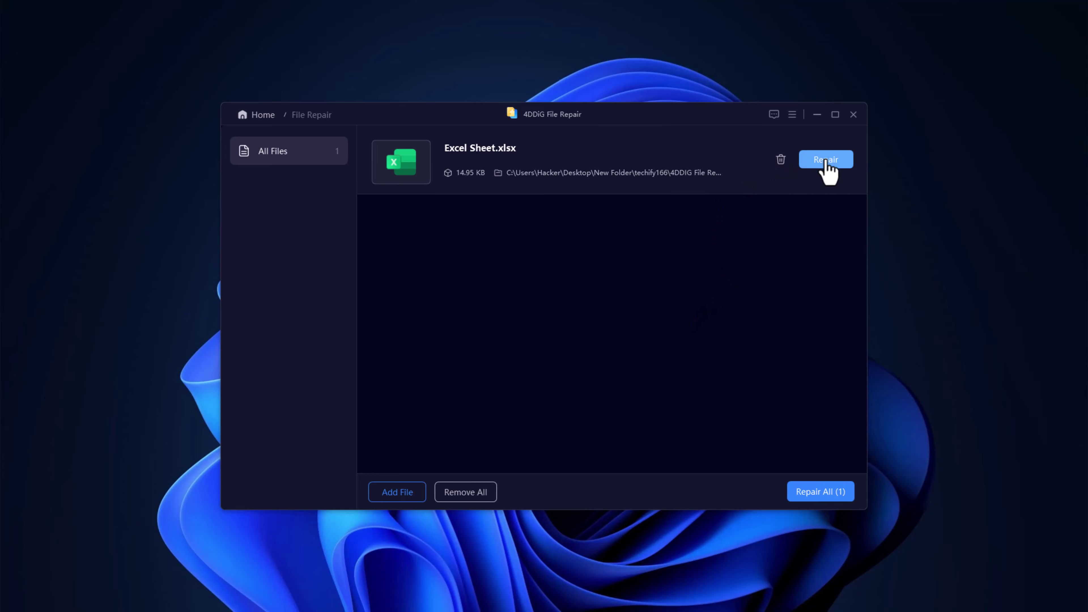
click(825, 162)
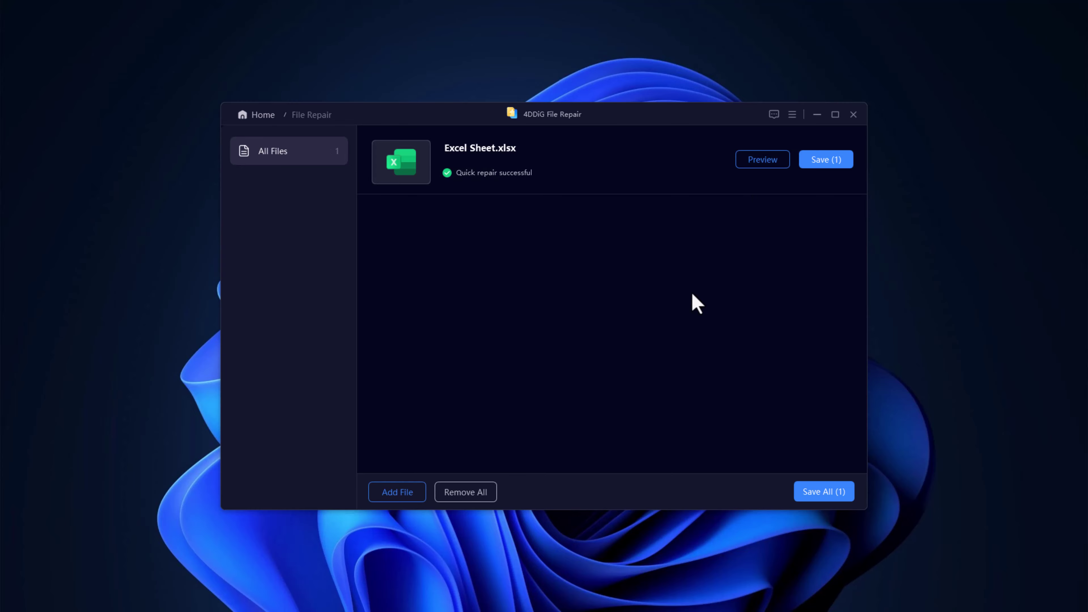
Step: Preview the repaired Excel Sheet.xlsx data, then close the preview
click(765, 160)
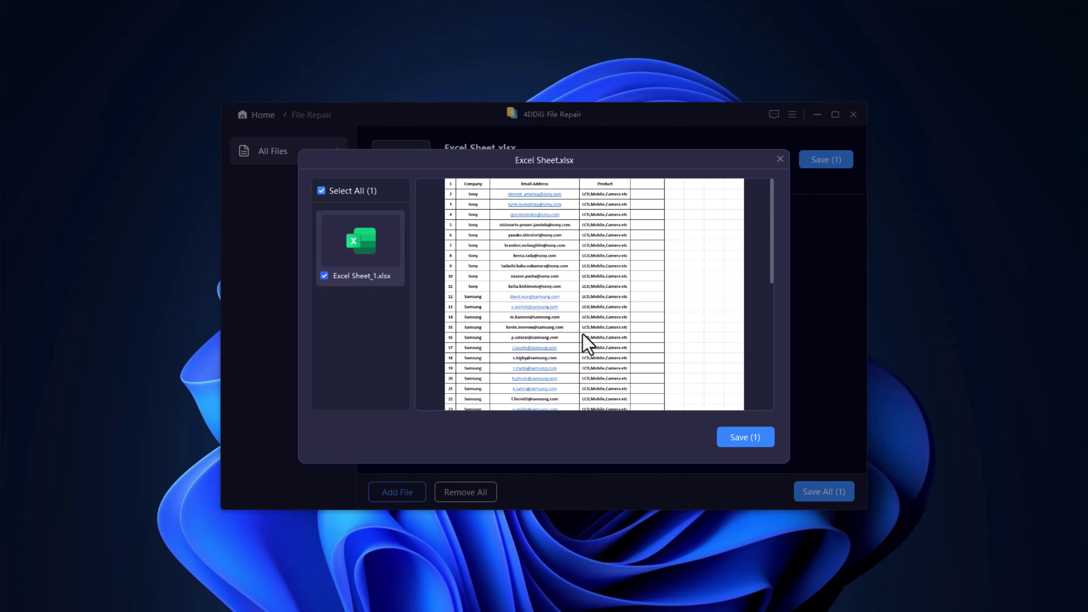
scroll(575, 317, down, 4)
scroll(579, 319, up, 4)
click(780, 159)
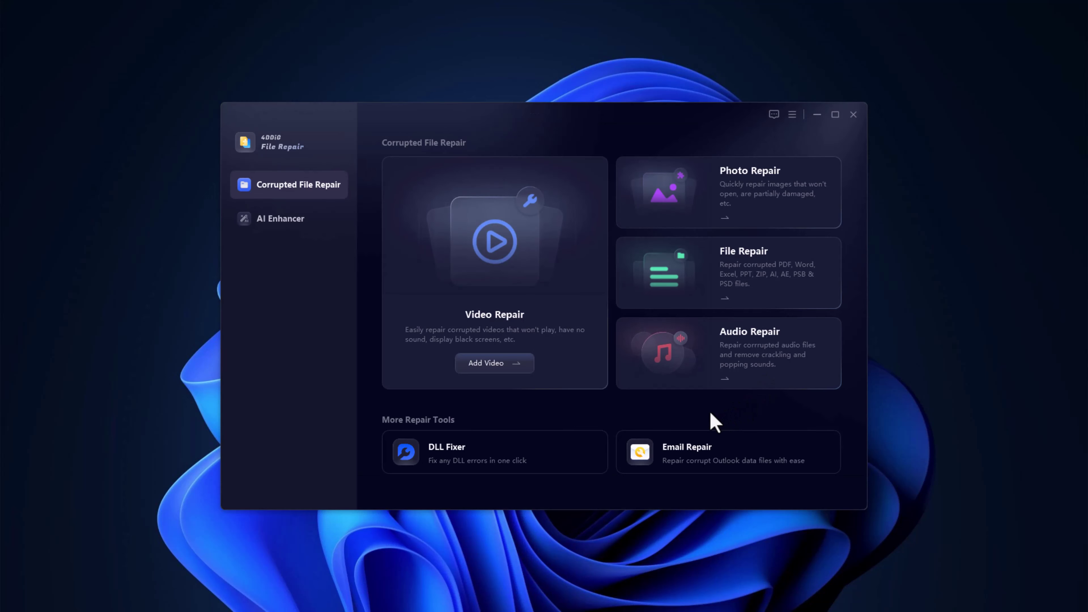
Step: Add Audio.mp3 to Audio Repair, repair it, and play the repaired preview
click(744, 366)
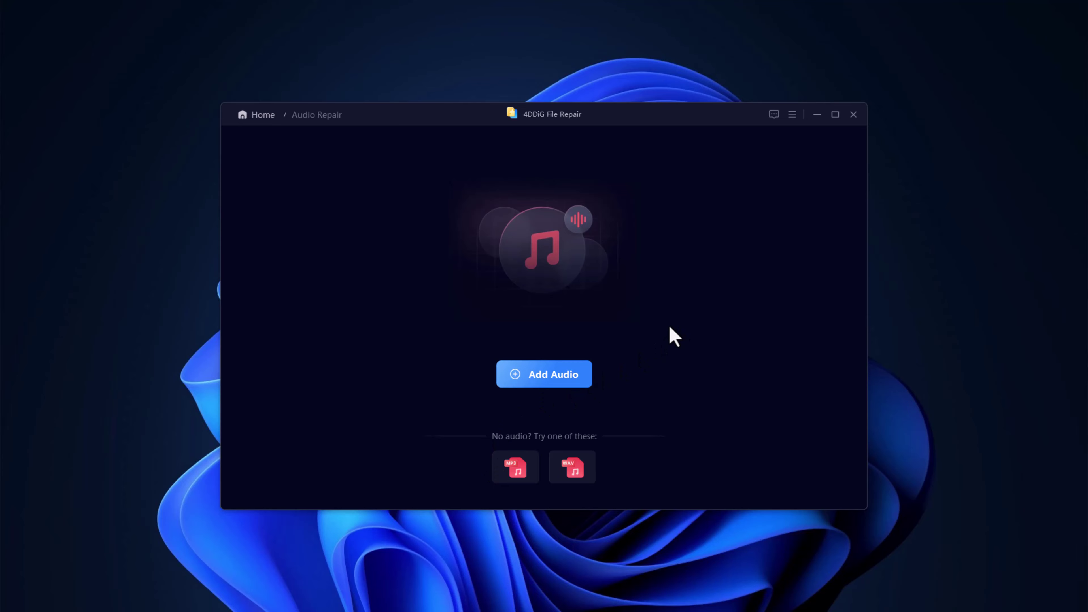
click(572, 376)
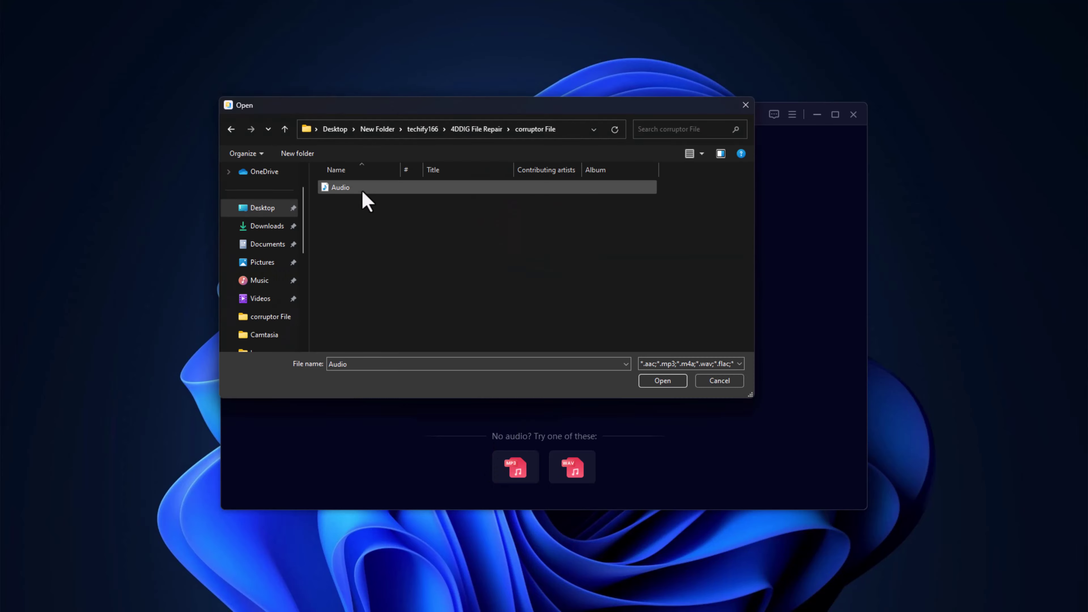
click(361, 189)
click(671, 383)
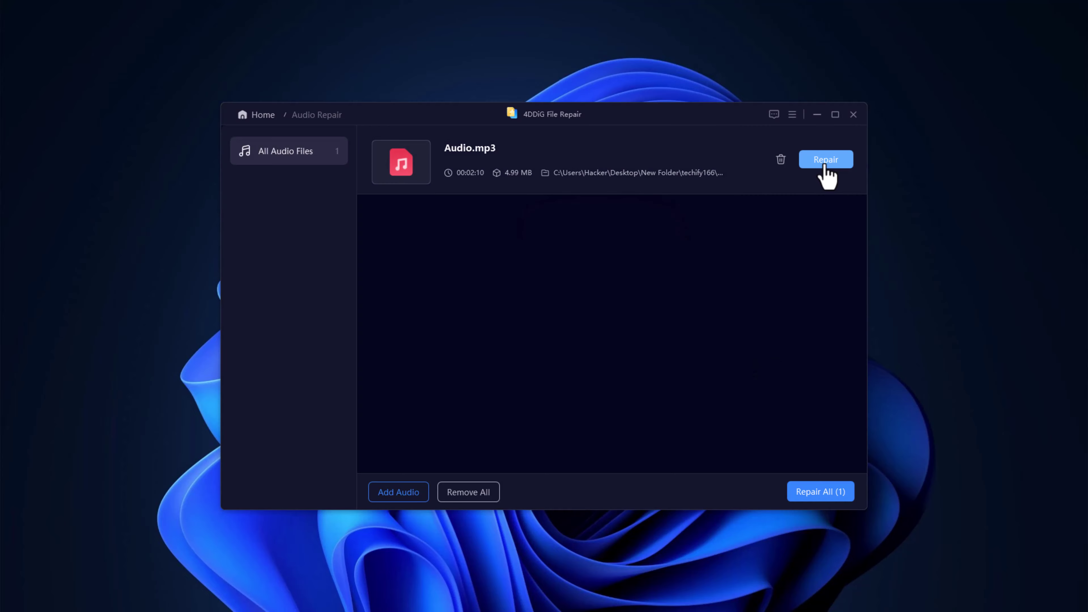
click(826, 165)
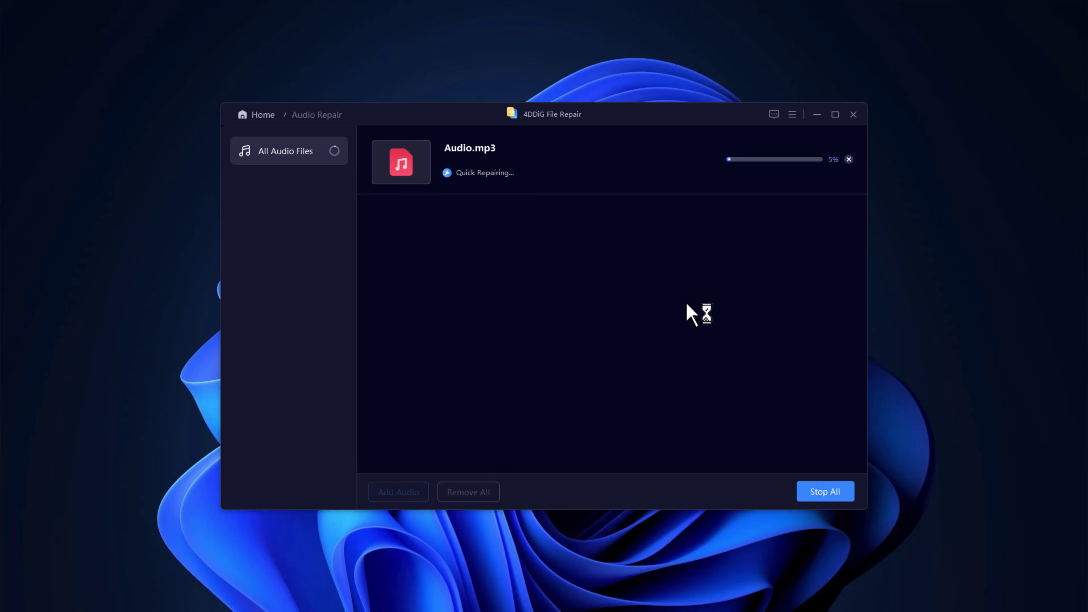
click(760, 162)
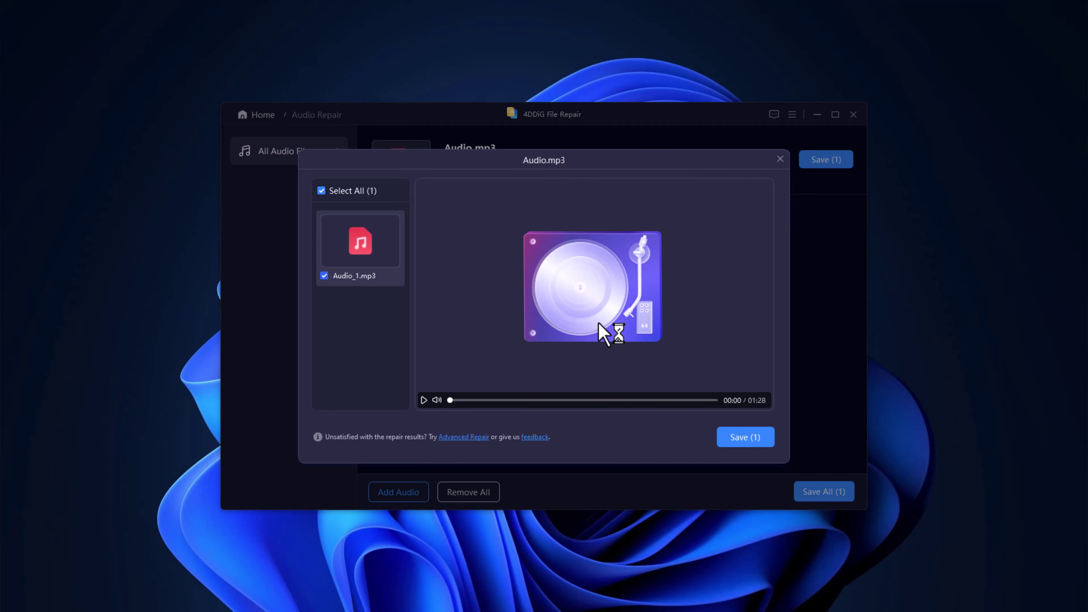
click(423, 402)
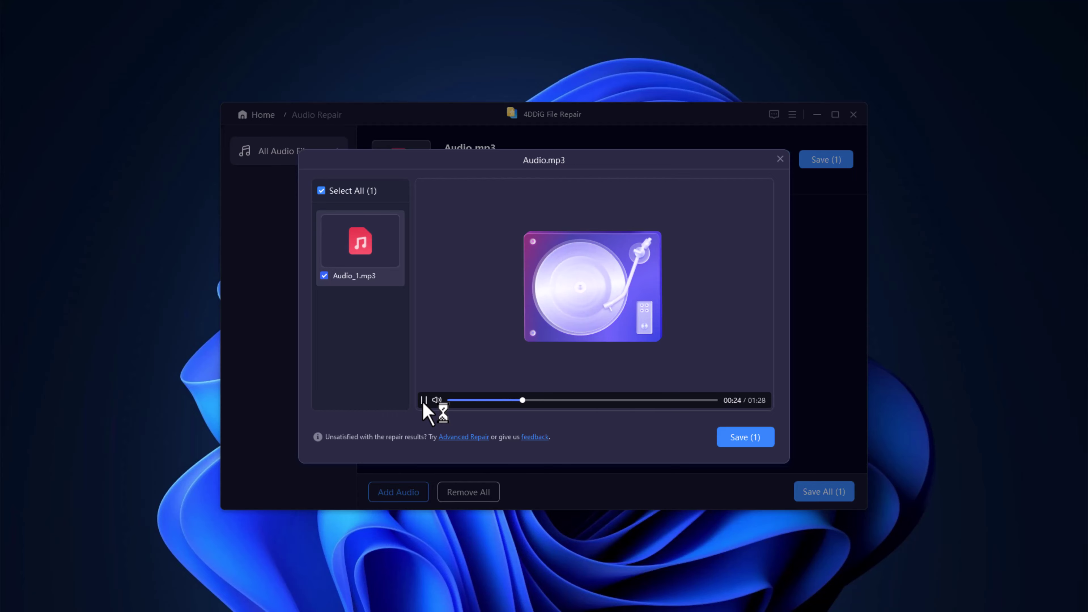
Step: Close the audio preview, confirm returning home, and open Corrupted File Repair
key(Escape)
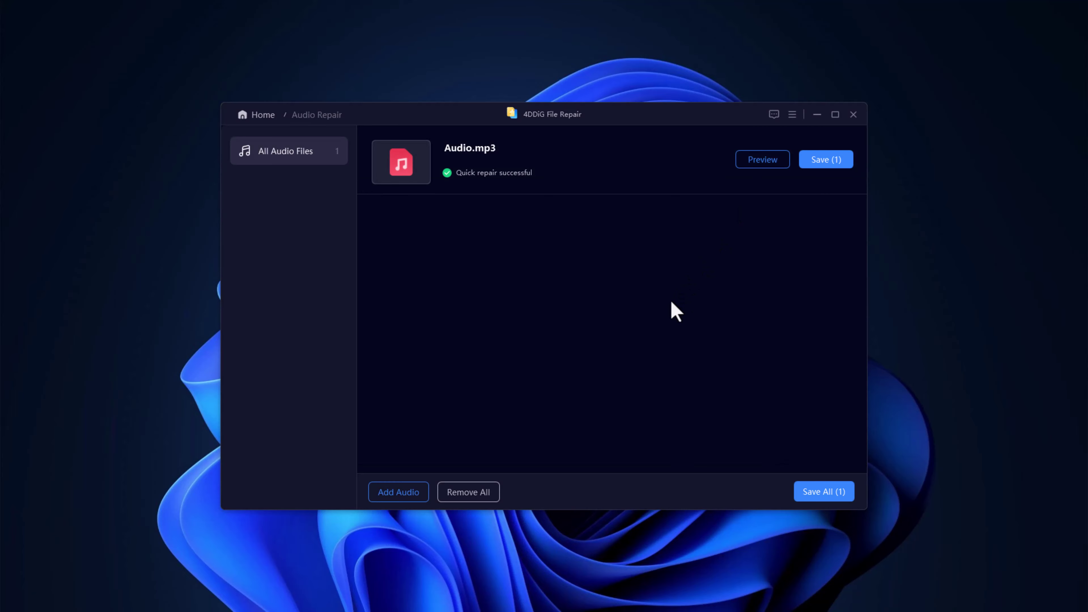
click(263, 115)
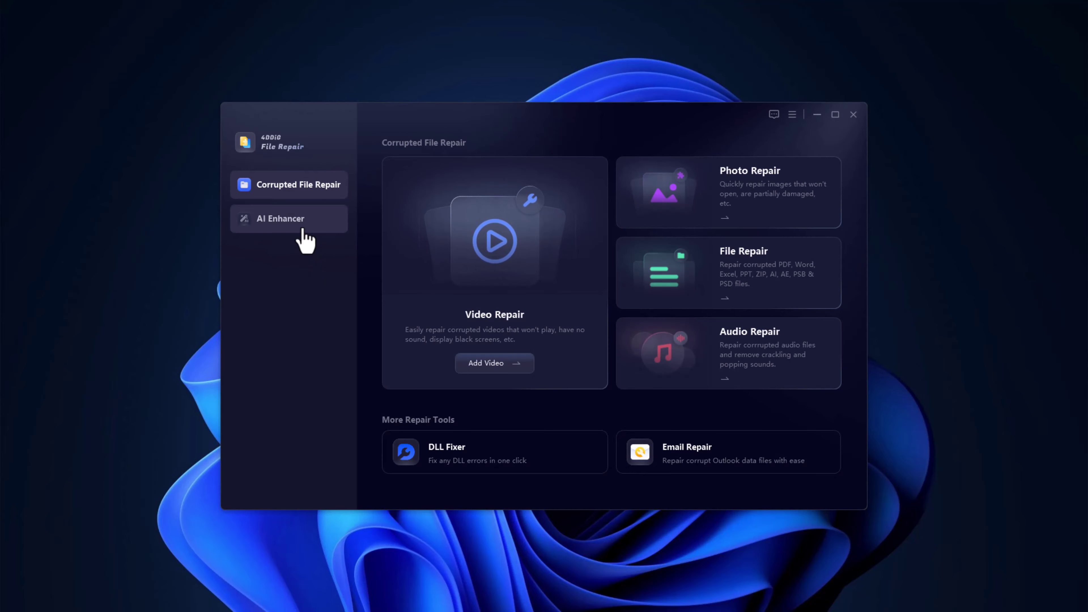
click(304, 225)
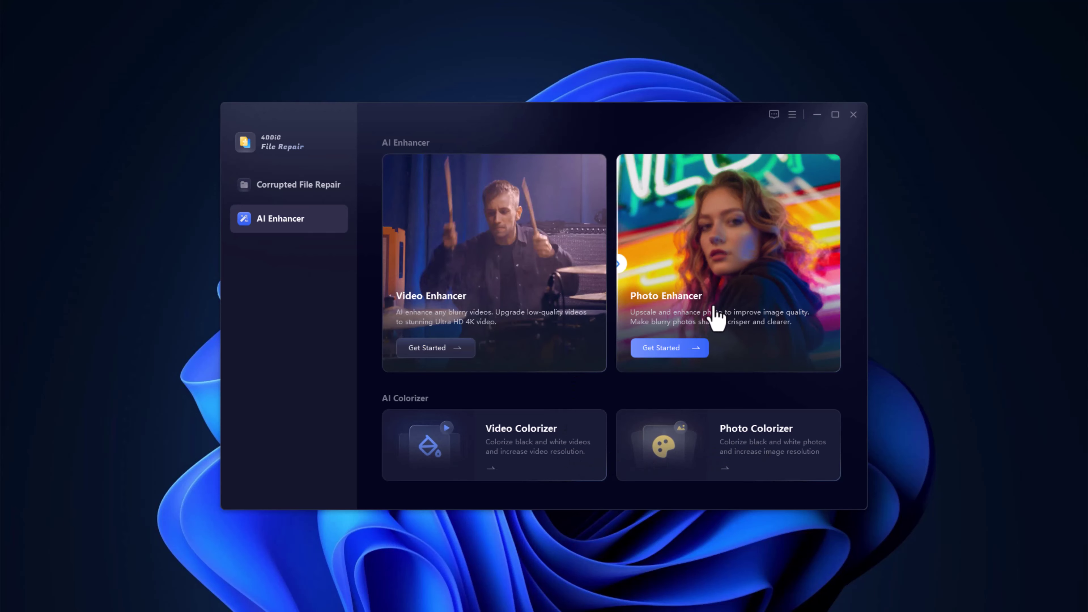
click(319, 189)
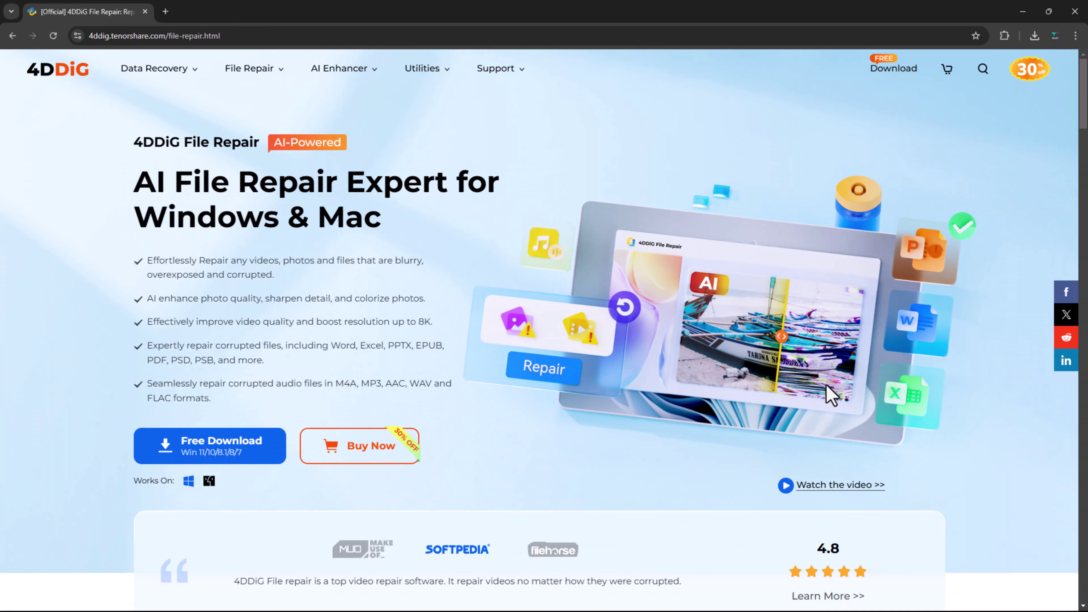
Step: Scroll the product page and view the Blurry, Overexposed, Corrupted and old photos examples
scroll(830, 389, down, 10)
scroll(830, 389, down, 3)
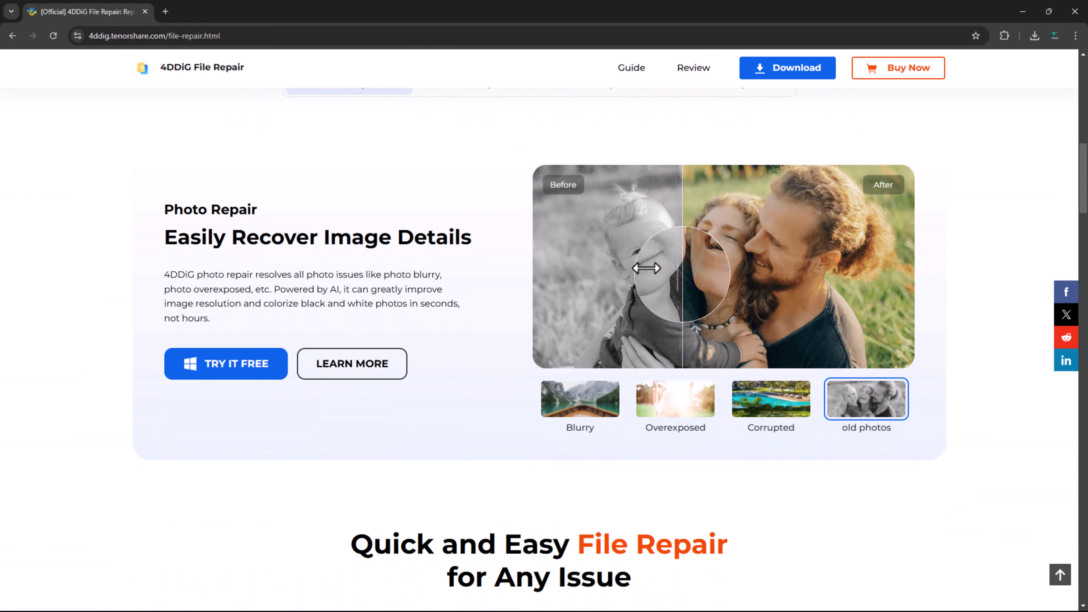
click(578, 418)
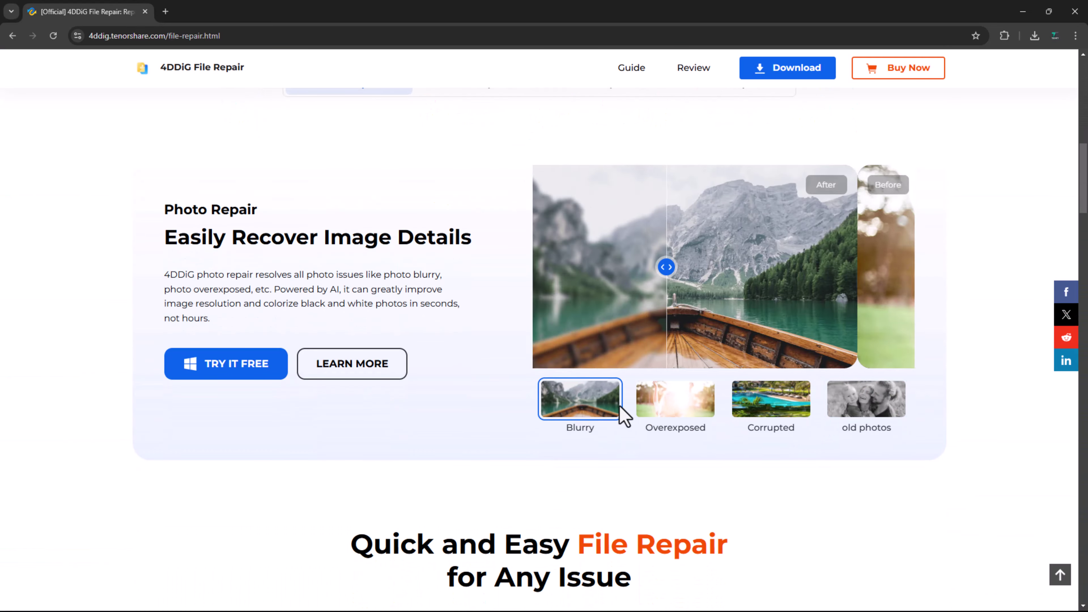
click(692, 416)
click(771, 413)
click(870, 418)
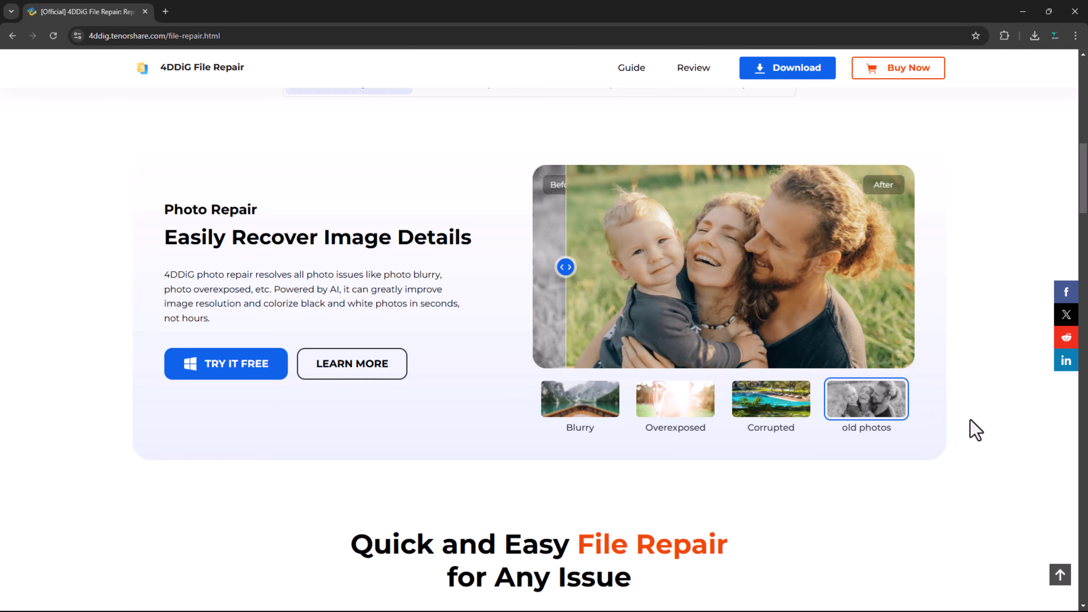
scroll(971, 430, down, 10)
scroll(971, 430, up, 3)
scroll(972, 430, down, 5)
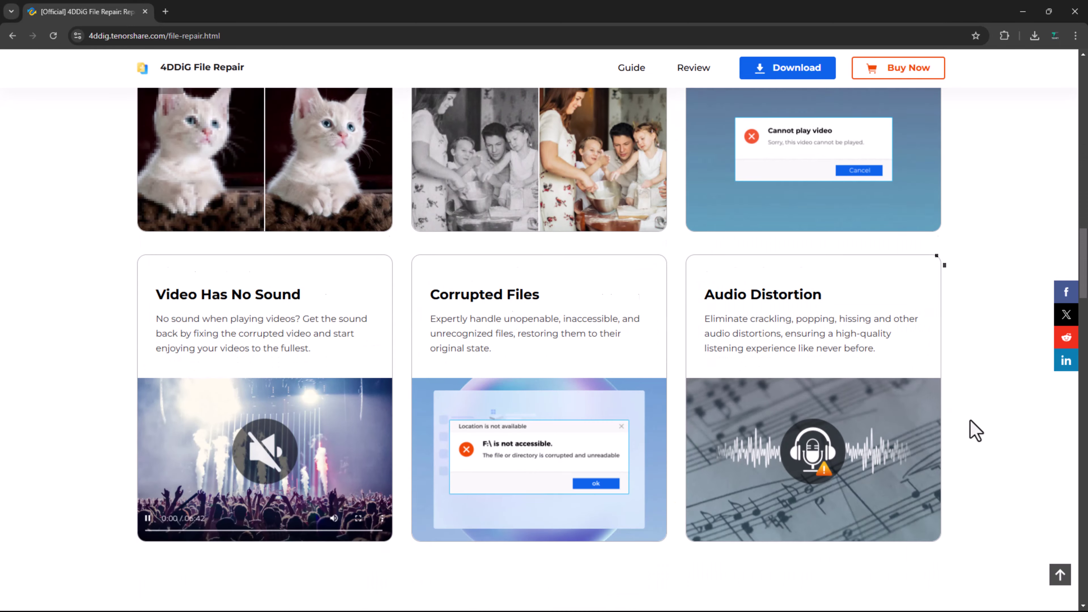
scroll(971, 430, up, 7)
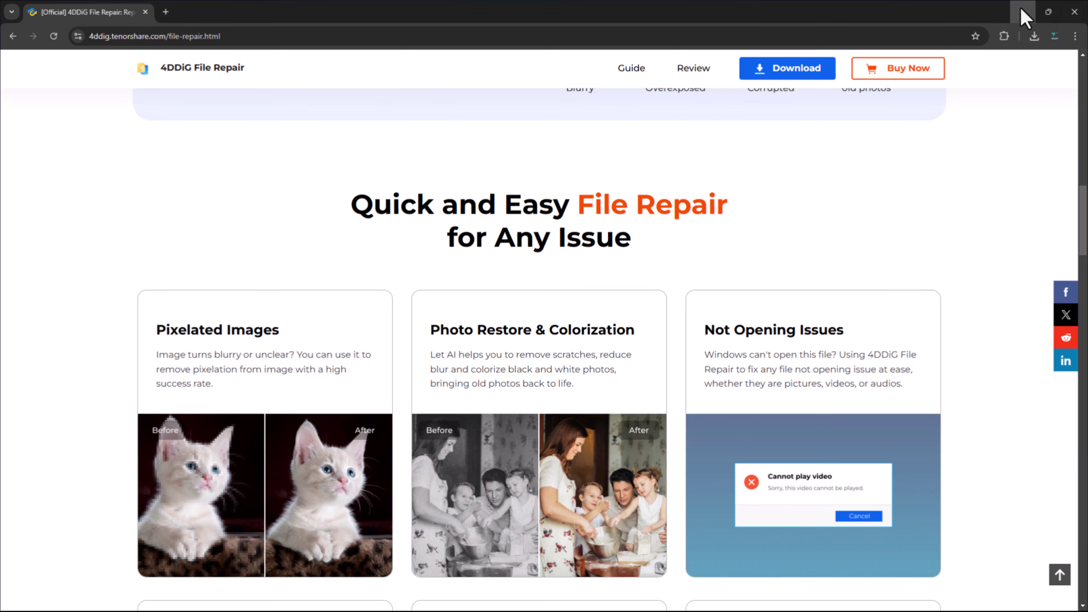